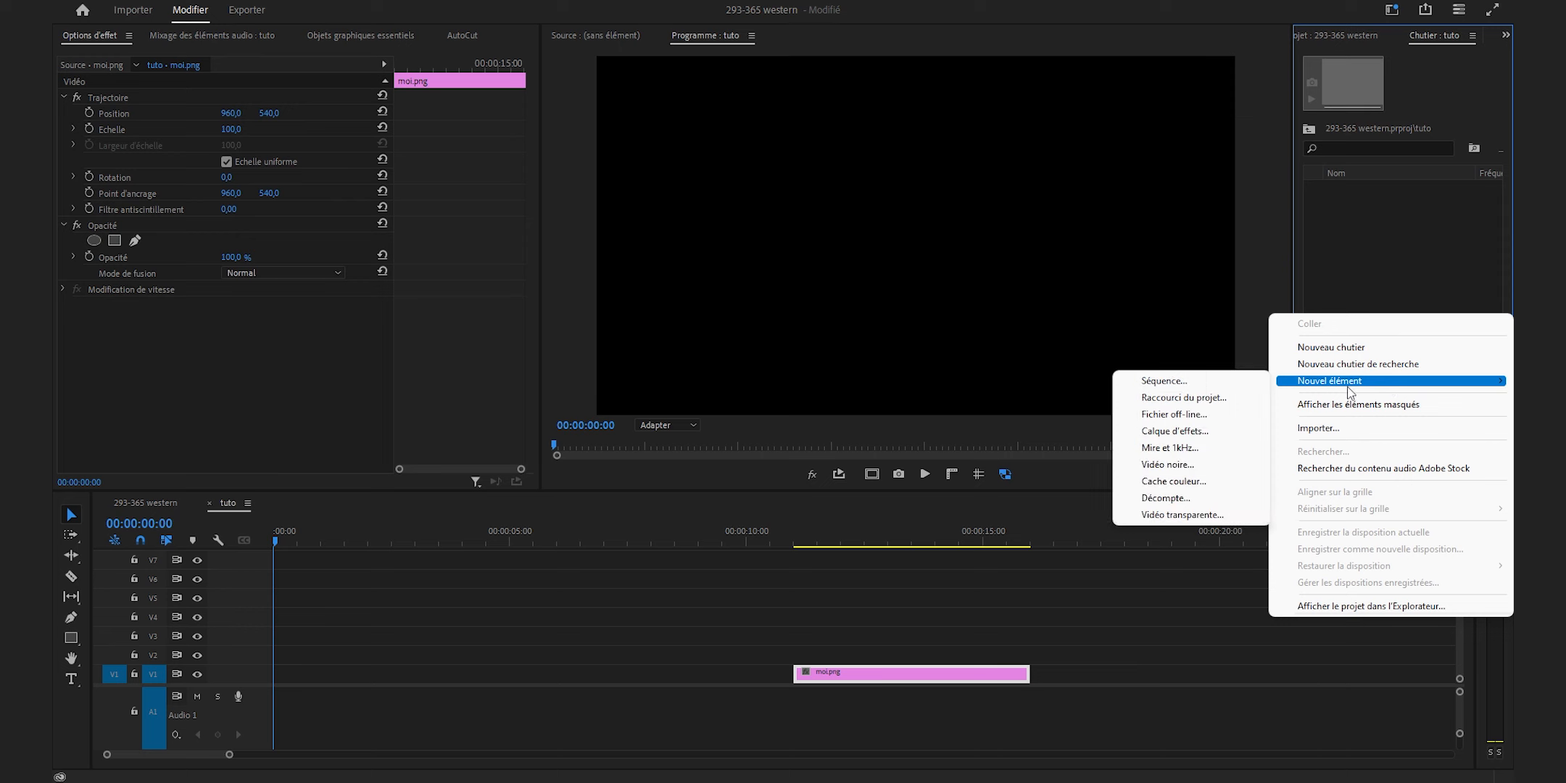
# Step: Create a colour matte with the colour FF6767 and the default name Cache couleur in the tuto bin
pyautogui.click(1221, 484)
pyautogui.press('Return')
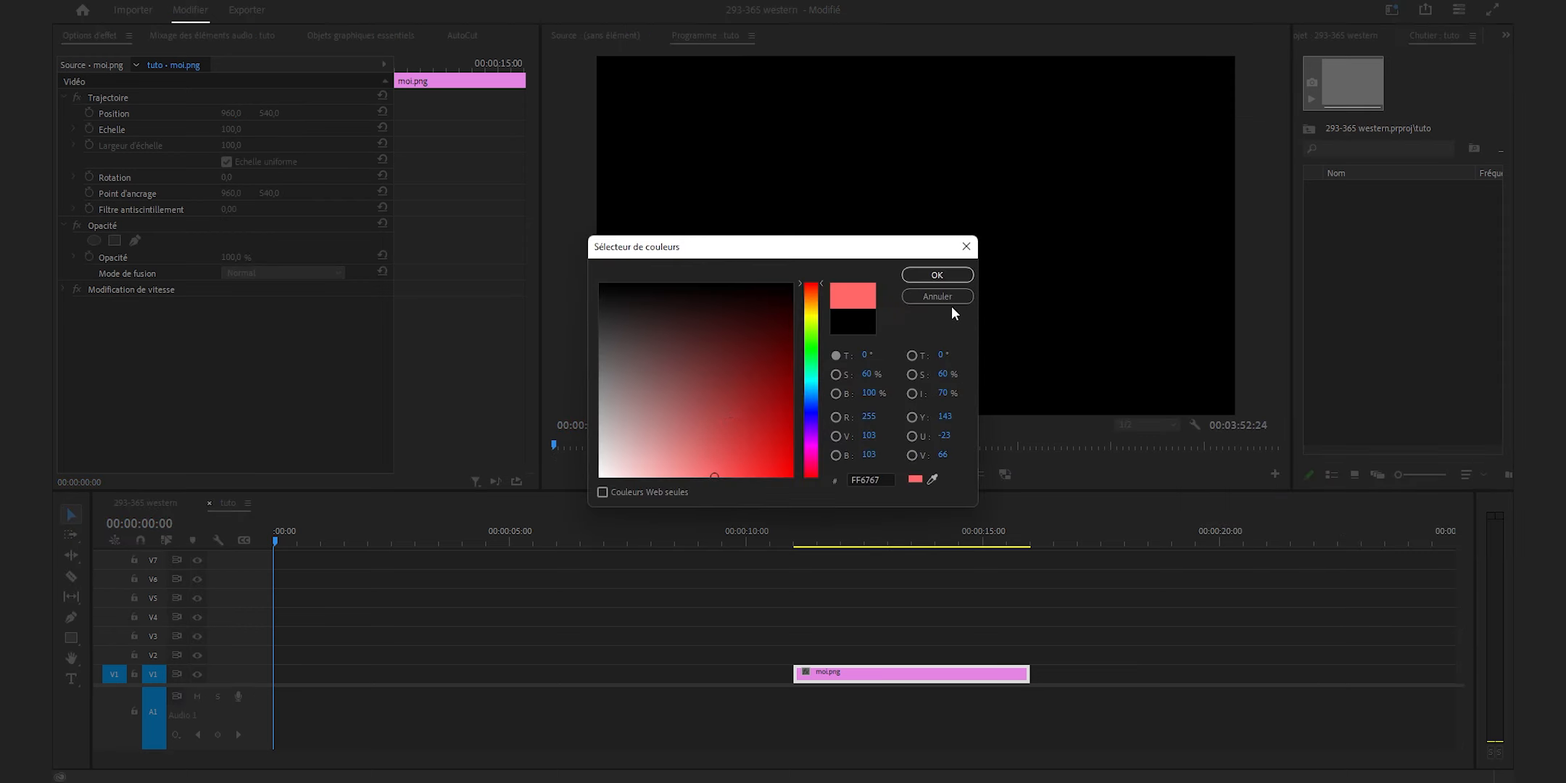
pyautogui.click(936, 275)
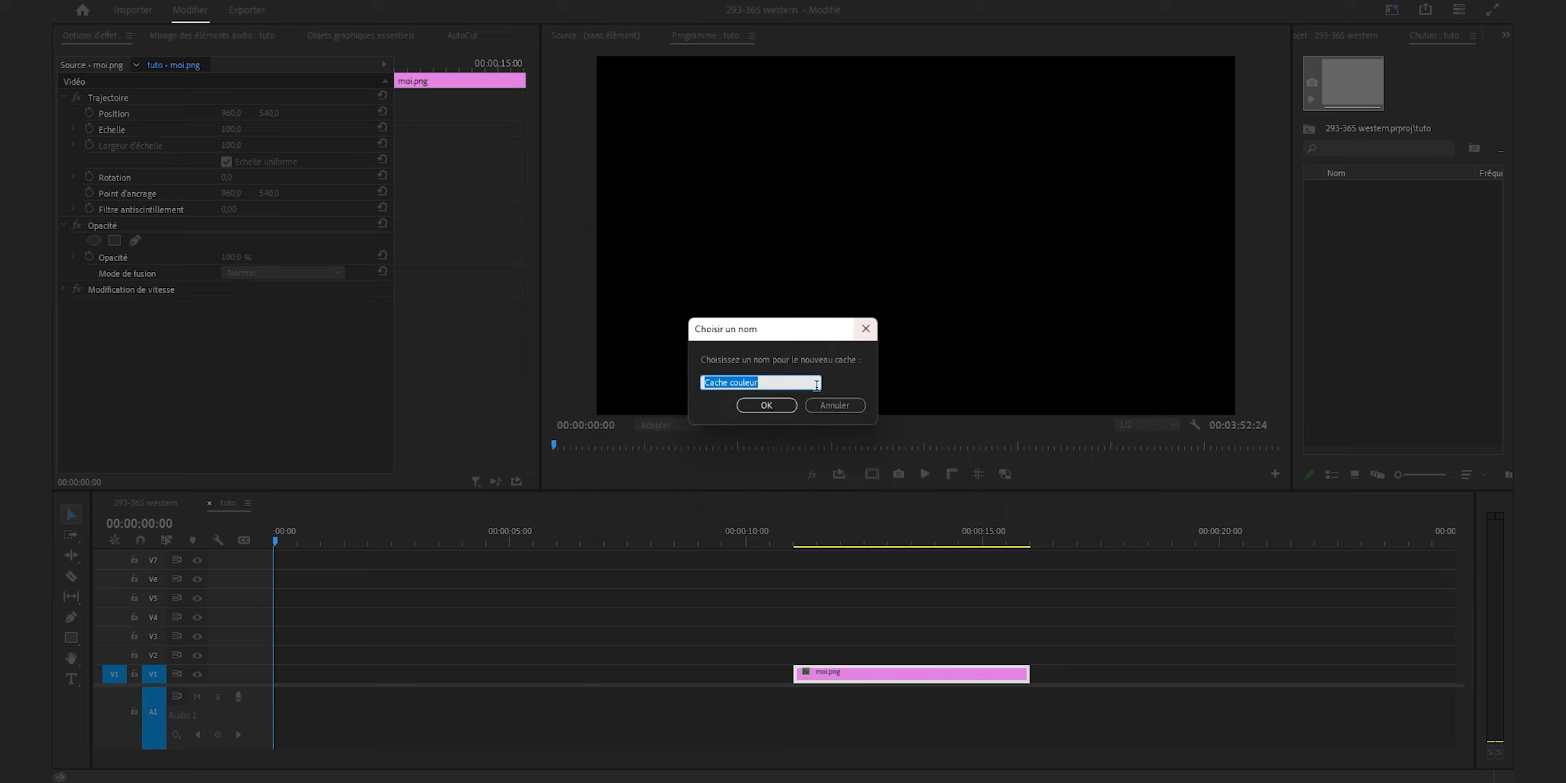
pyautogui.click(767, 407)
# Step: Create a second colour matte in black (000000), keeping the default name Cache couleur
pyautogui.rightClick(1381, 254)
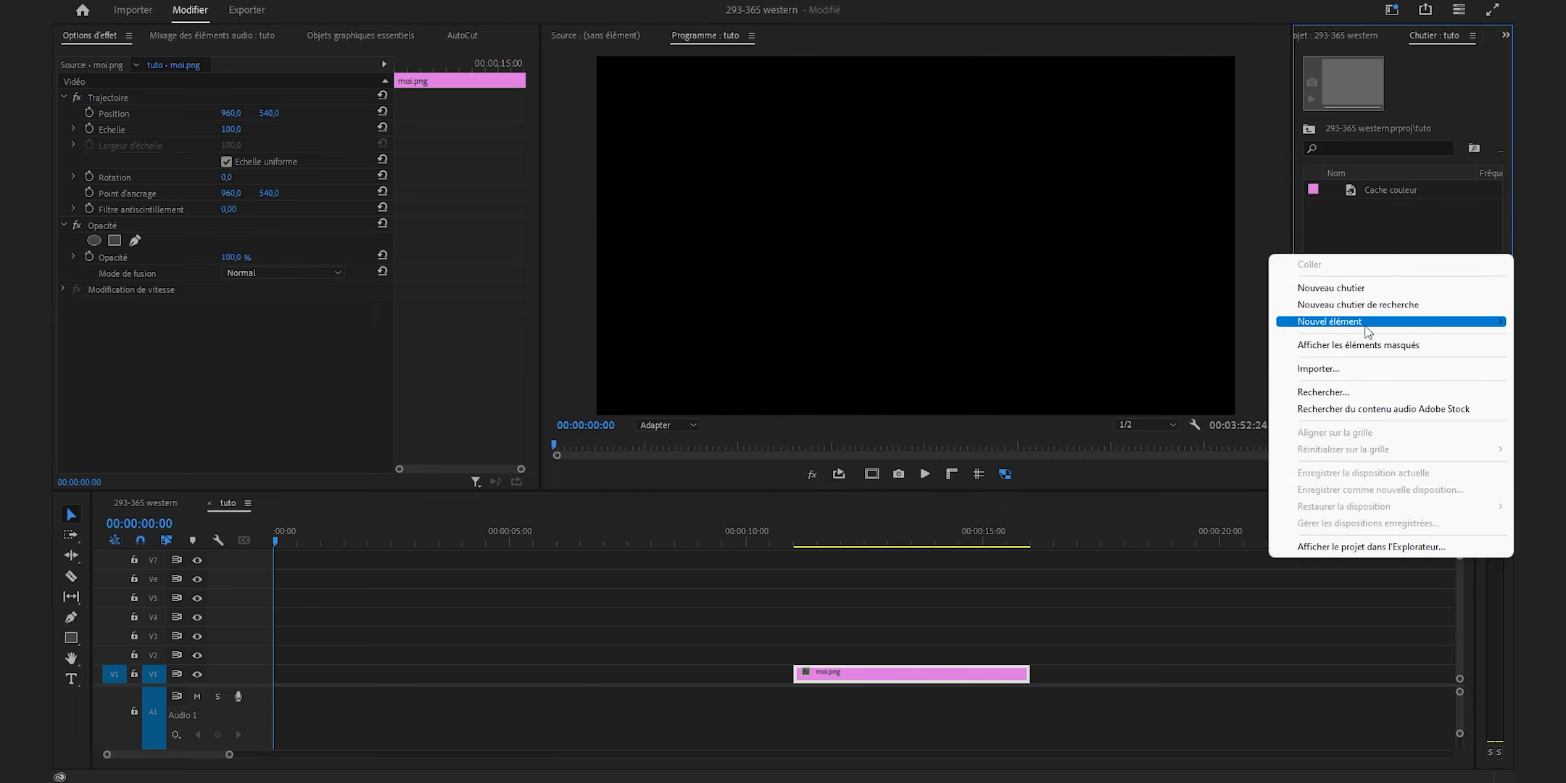
pyautogui.moveTo(1337, 325)
pyautogui.click(1227, 423)
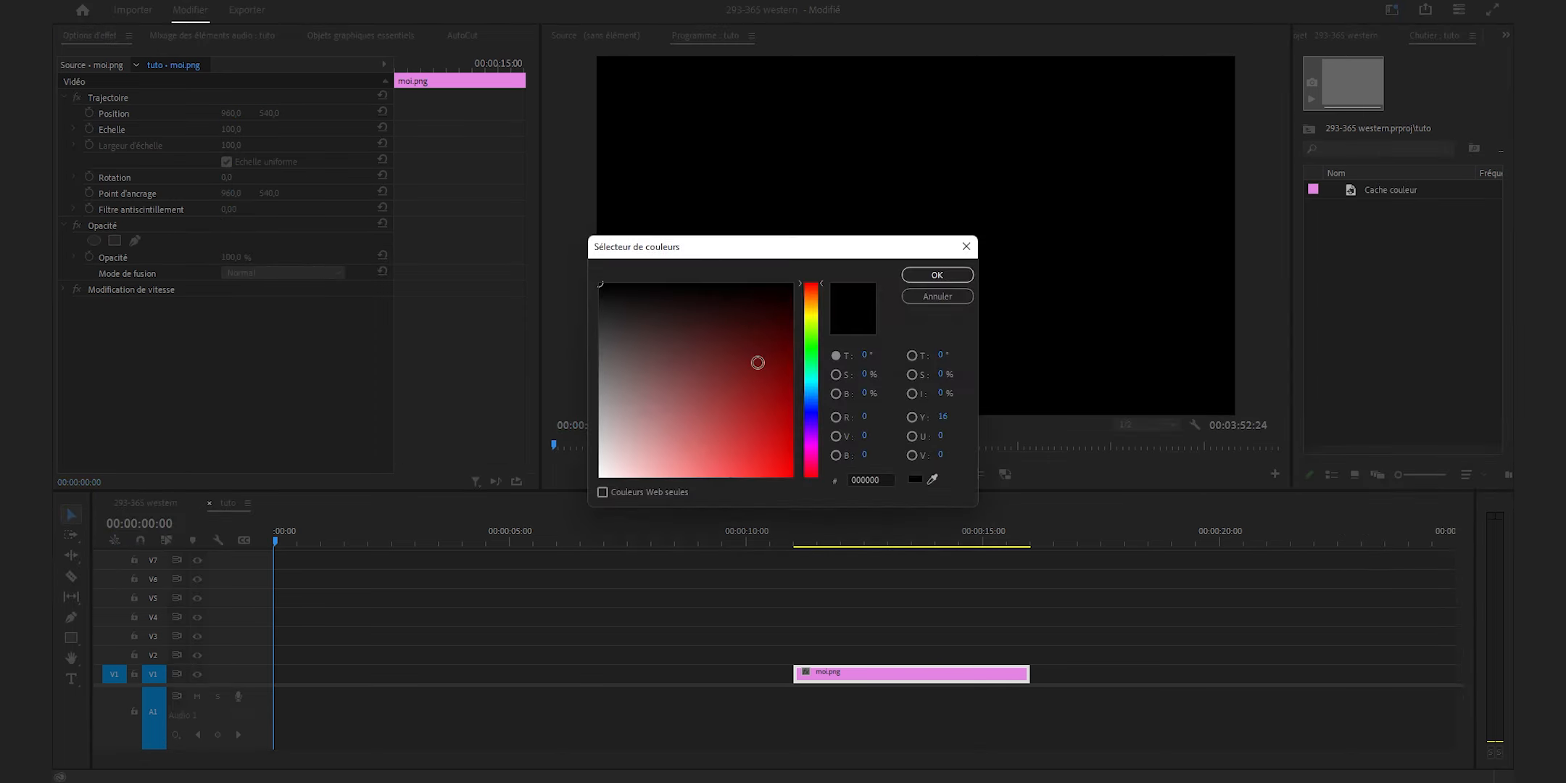
pyautogui.click(935, 274)
pyautogui.click(785, 402)
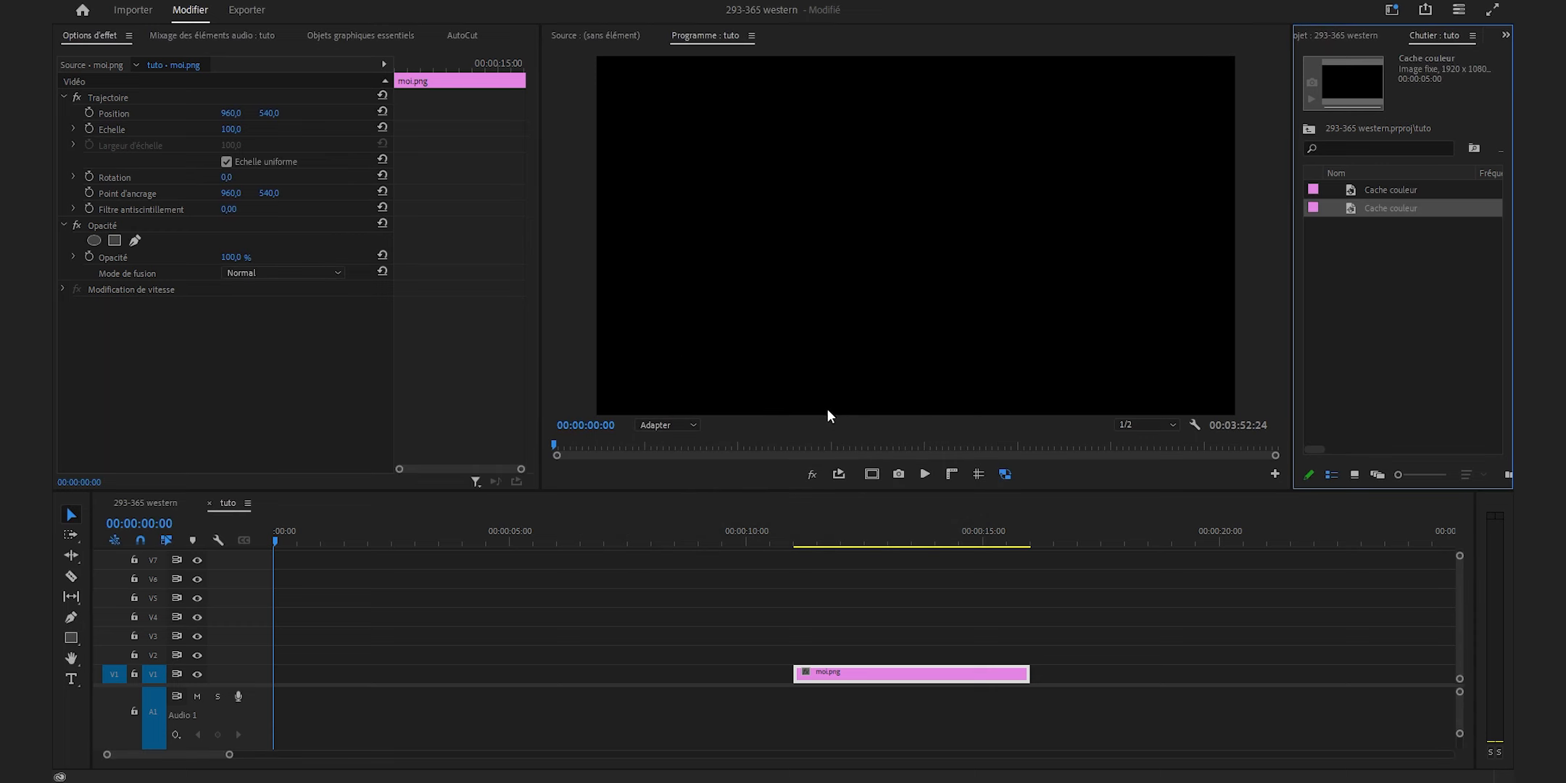
# Step: Place the red matte on V1 and the black matte on an upper video track at the start of the sequence
pyautogui.moveTo(1390, 189); pyautogui.dragTo(271, 678)
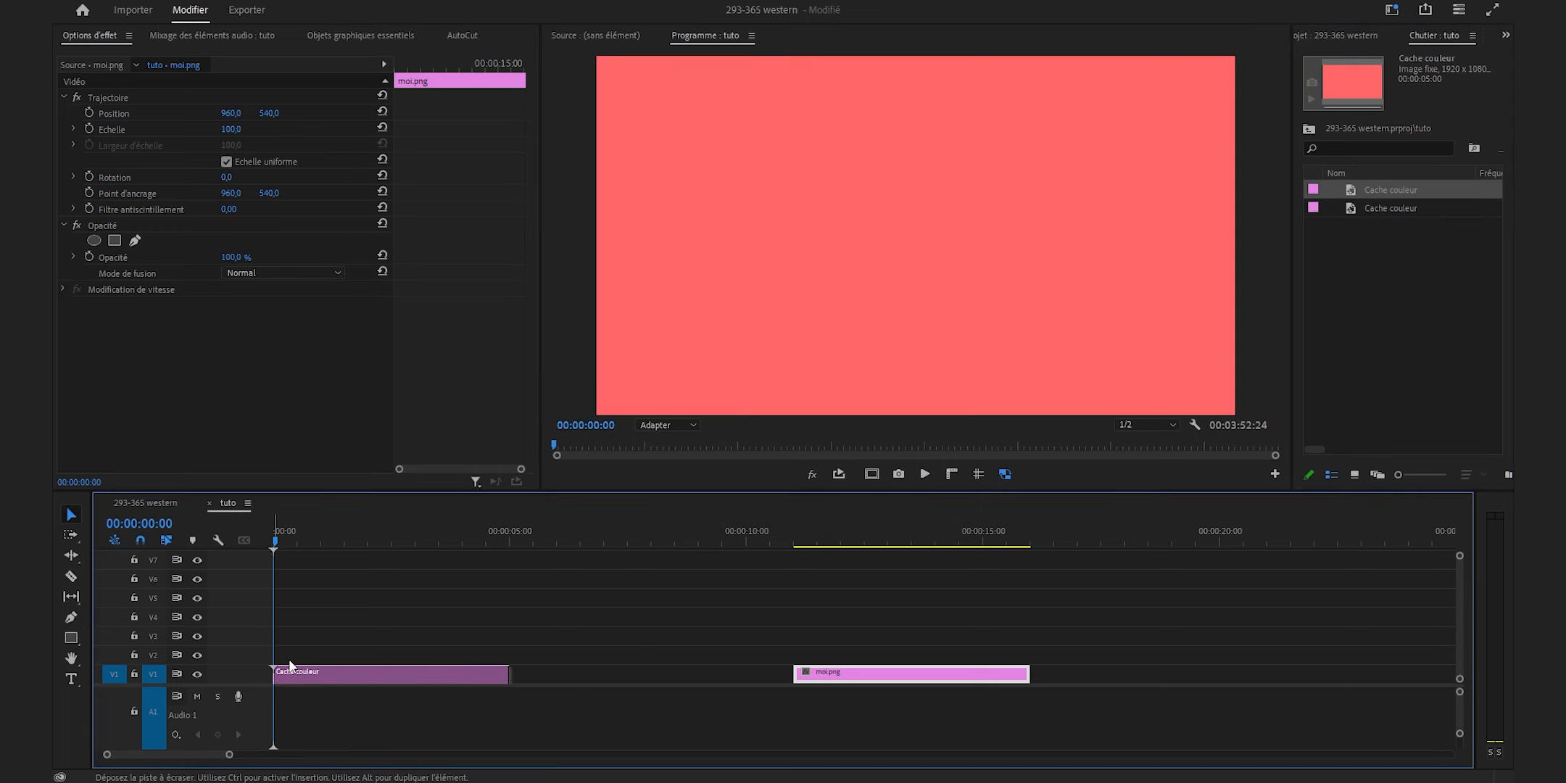
pyautogui.moveTo(1379, 208); pyautogui.dragTo(344, 582)
pyautogui.press('space')
# Step: Form the letterbox bars with the two black mattes by setting their vertical positions to -390 and 1460
pyautogui.click(269, 114)
pyautogui.write('-390')
pyautogui.press('Return')
pyautogui.click(274, 113)
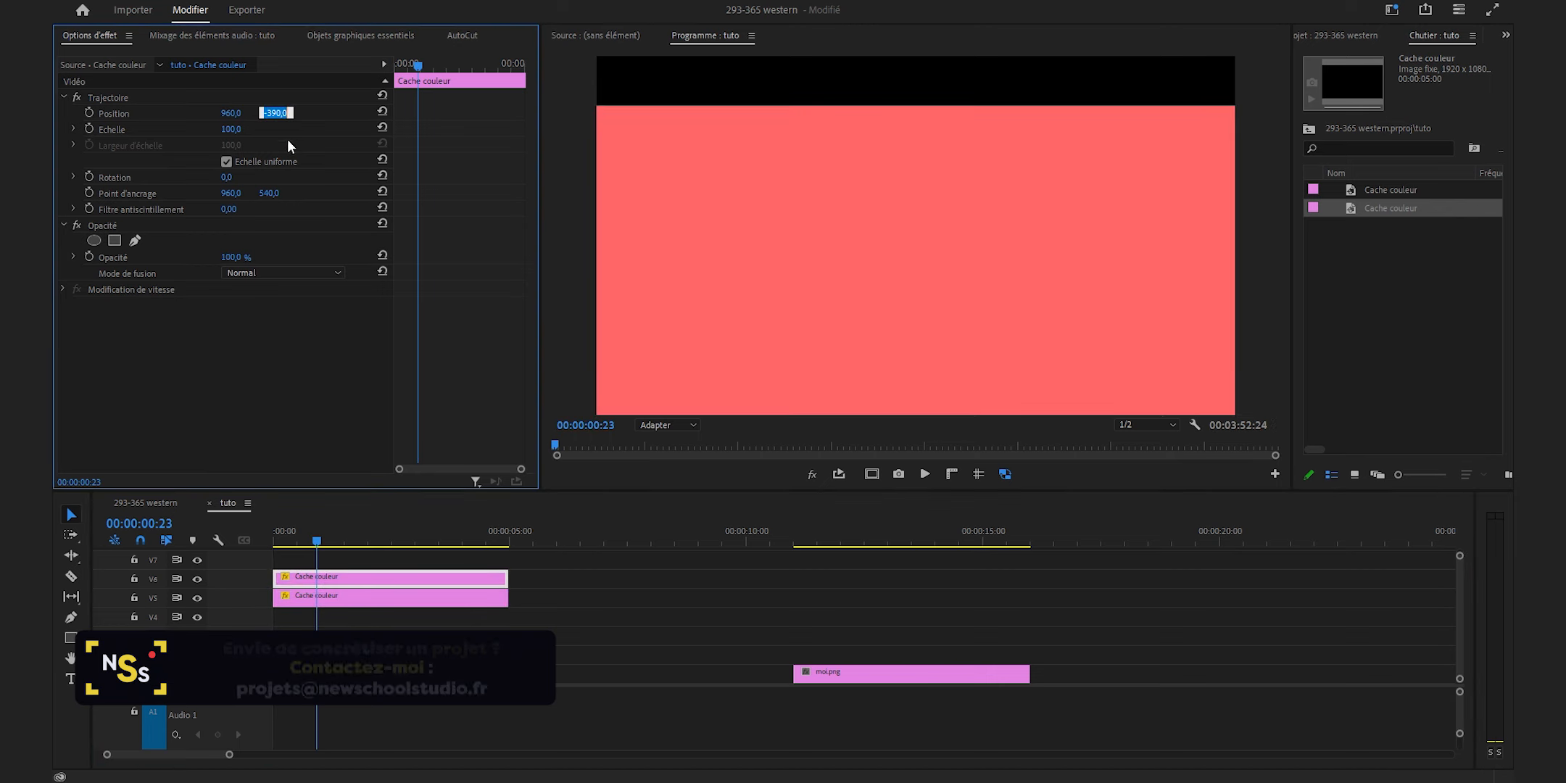
pyautogui.write('1460')
pyautogui.press('Return')
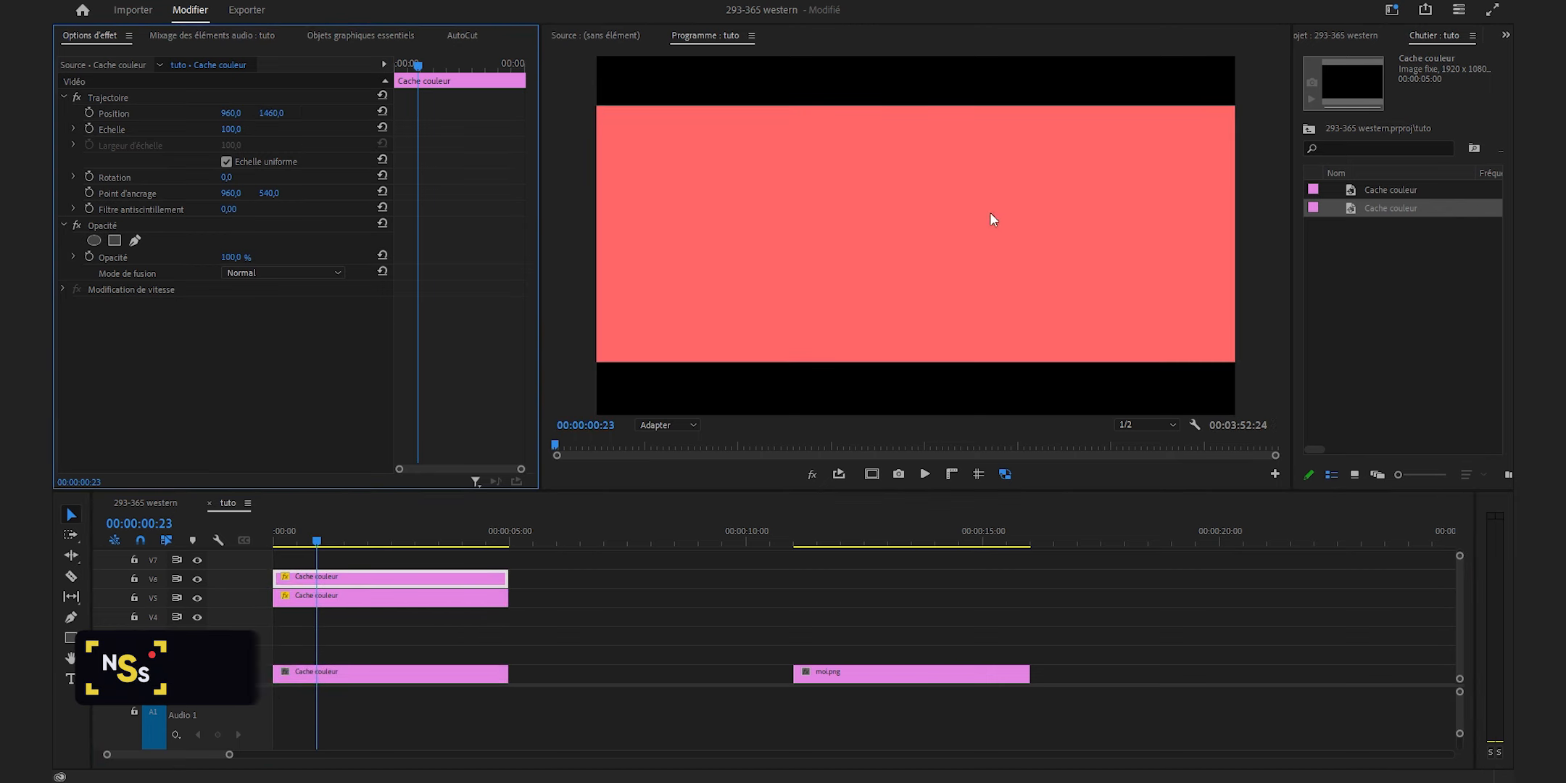
# Step: Draw a text box on the left half of the red background and enter WANTED and 50.000$ on two lines
pyautogui.press('t')
pyautogui.moveTo(658, 142); pyautogui.dragTo(918, 328)
pyautogui.write('W')
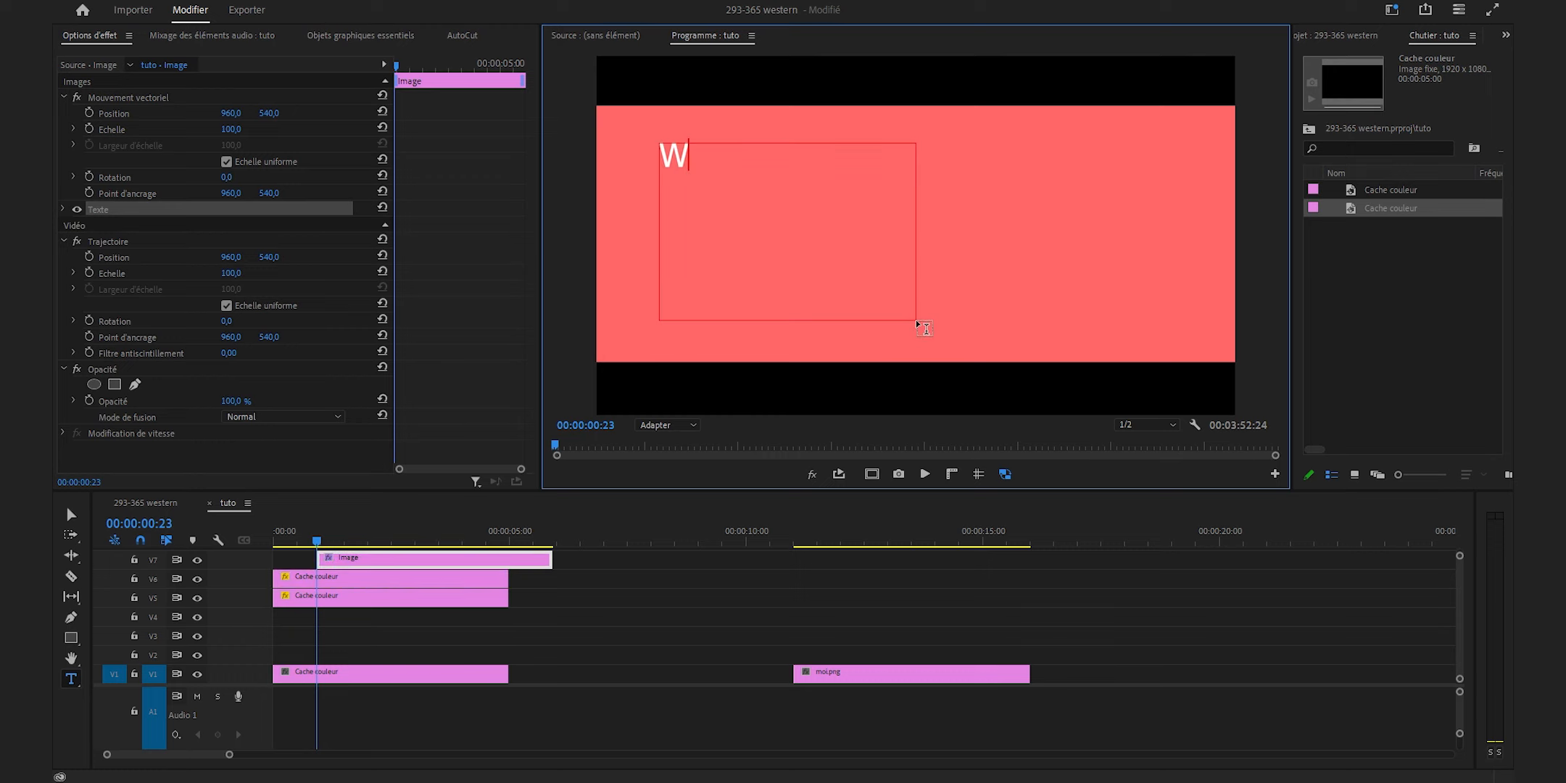
pyautogui.write('ANTED')
pyautogui.press('Return')
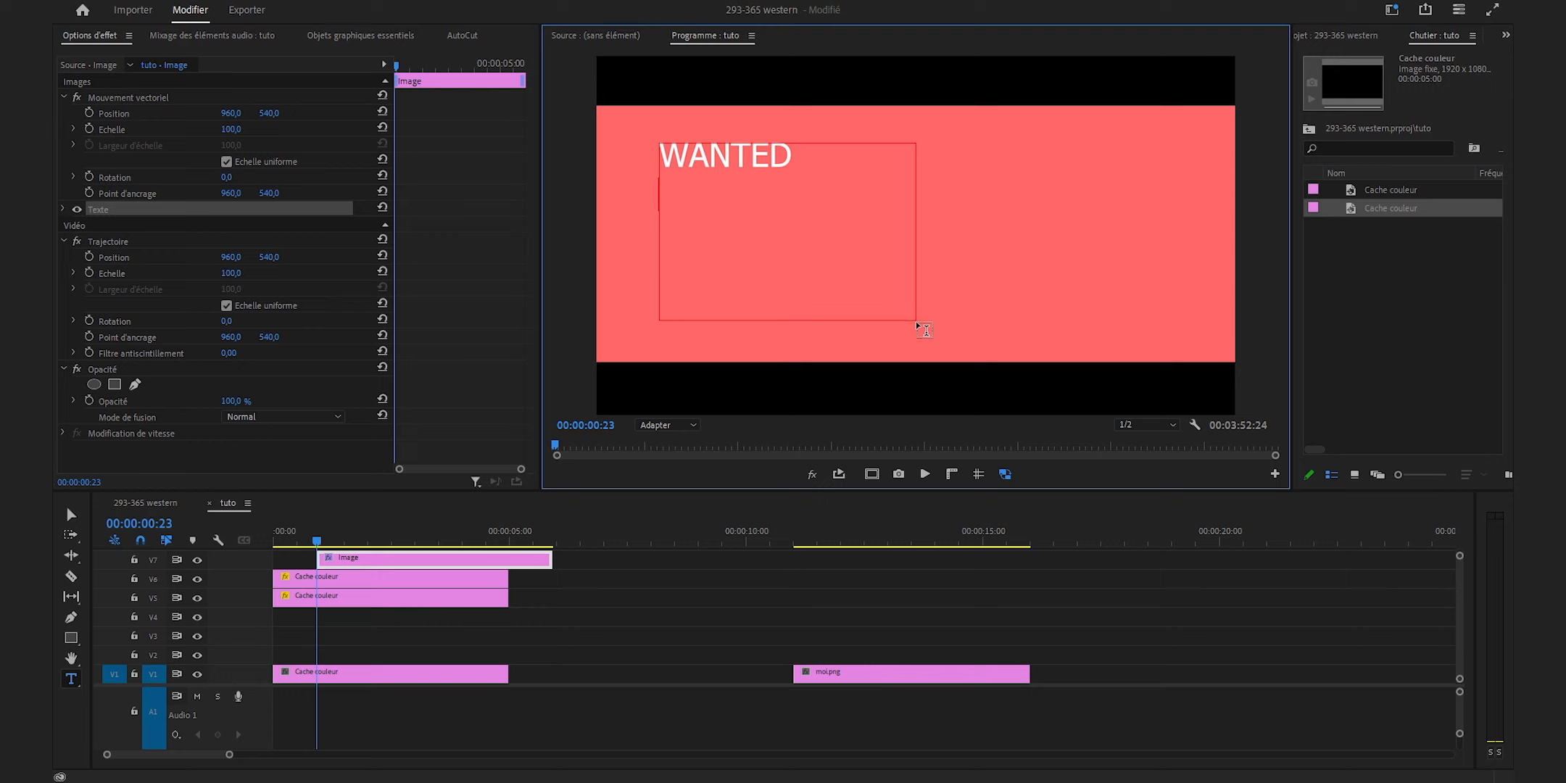
pyautogui.write('50.000')
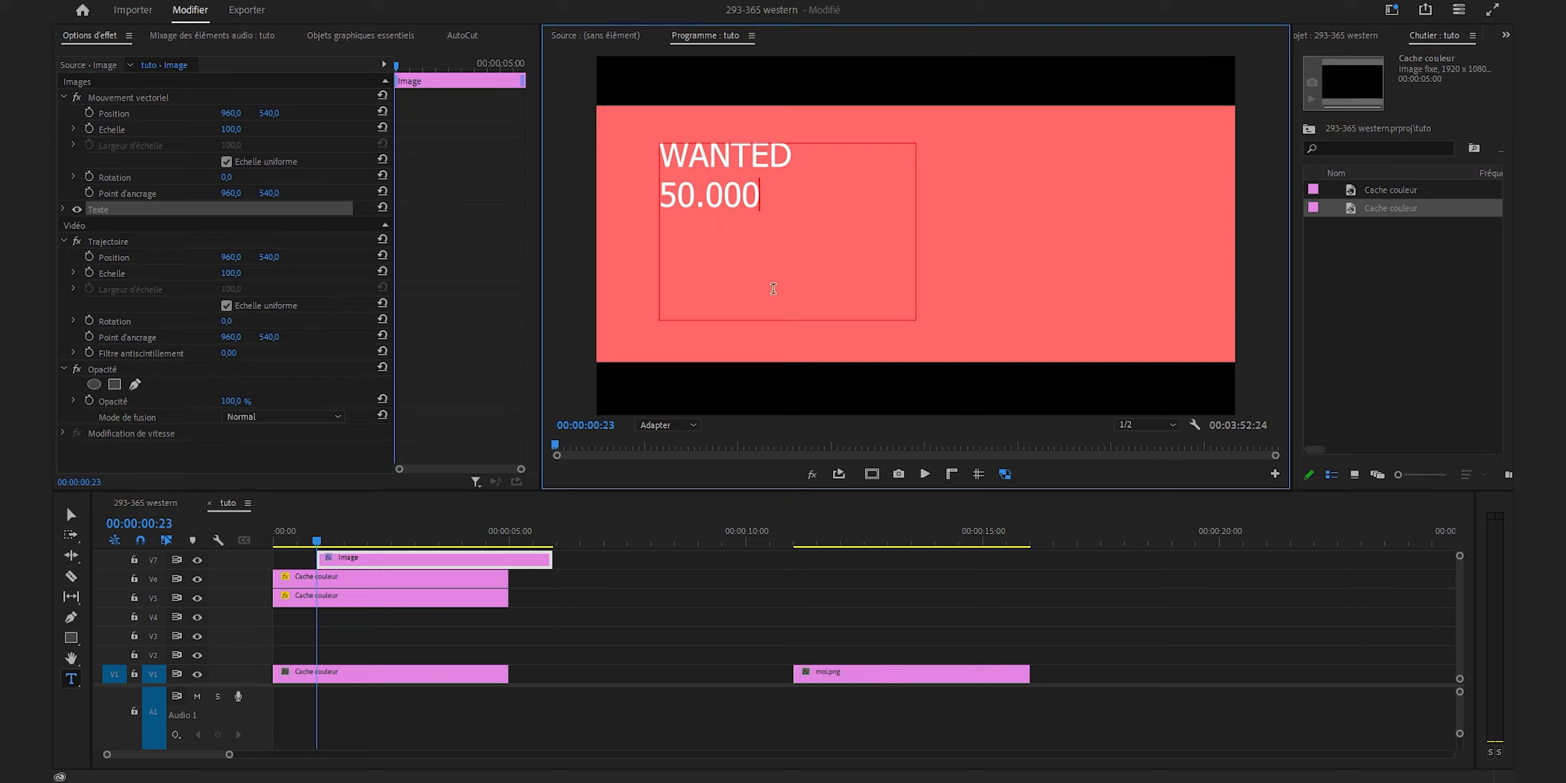
pyautogui.write('$')
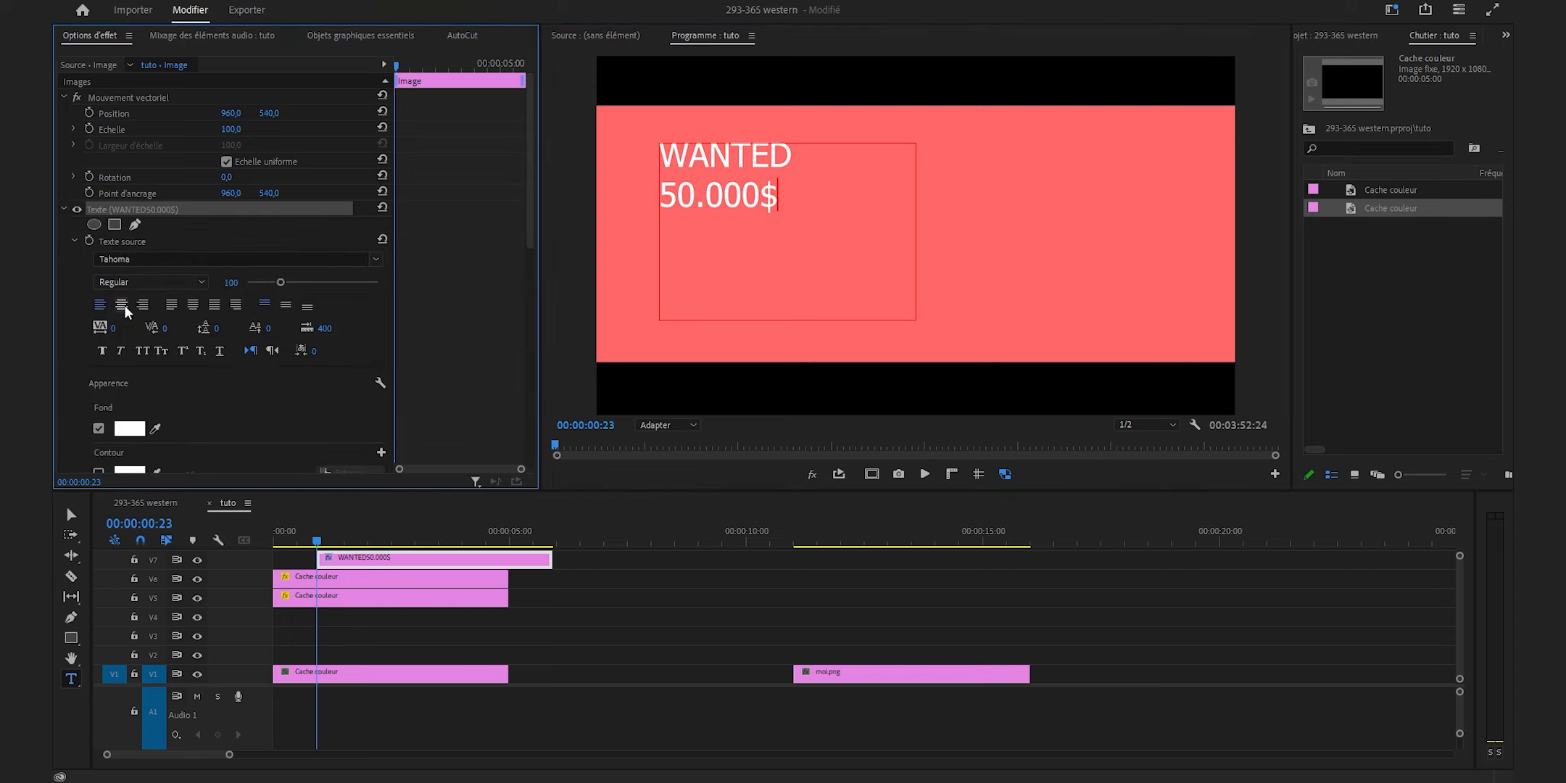
# Step: Centre the text horizontally and vertically in its box and set its fill colour to black
pyautogui.click(125, 306)
pyautogui.click(285, 305)
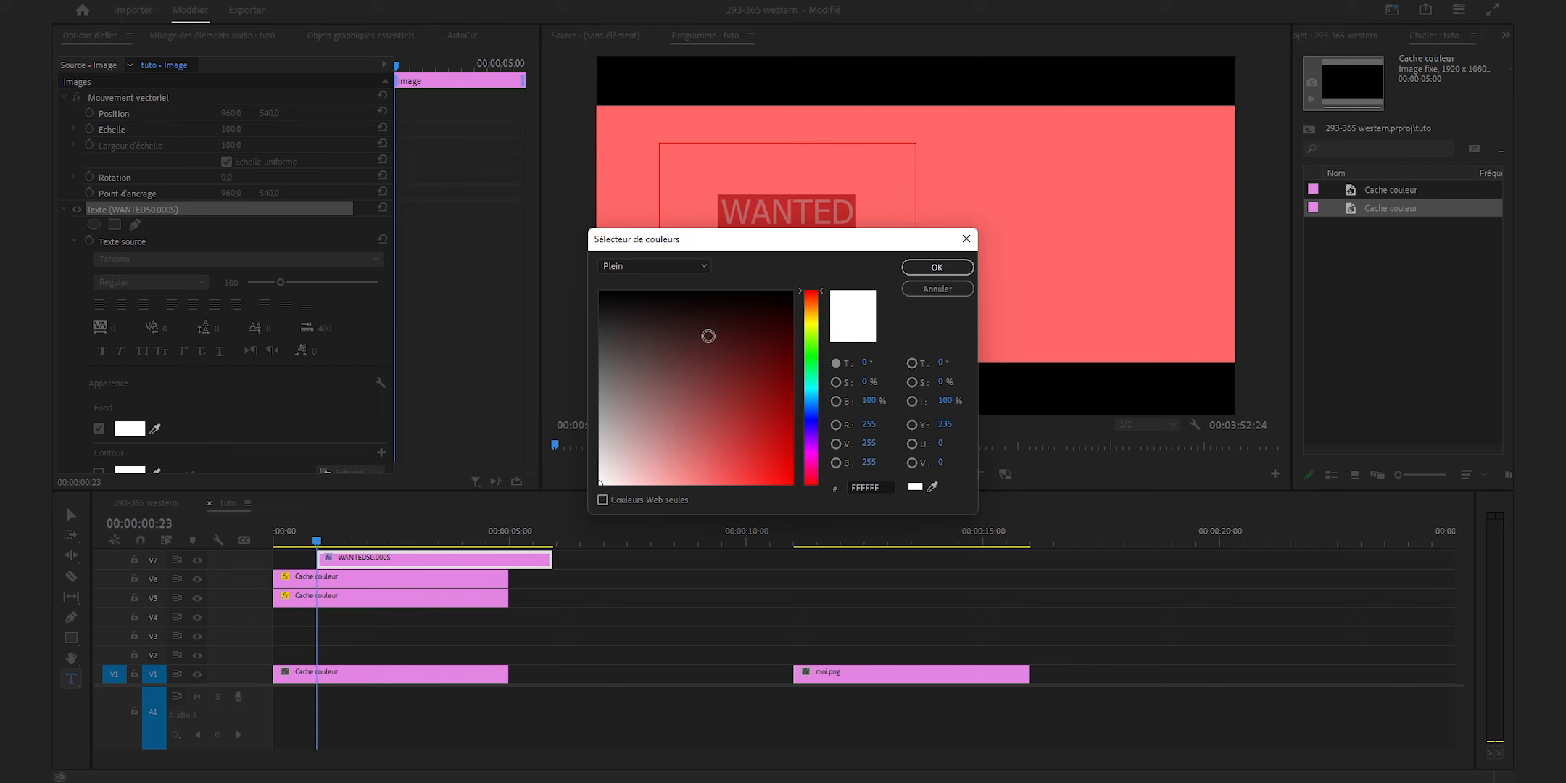
pyautogui.click(618, 311)
pyautogui.click(937, 267)
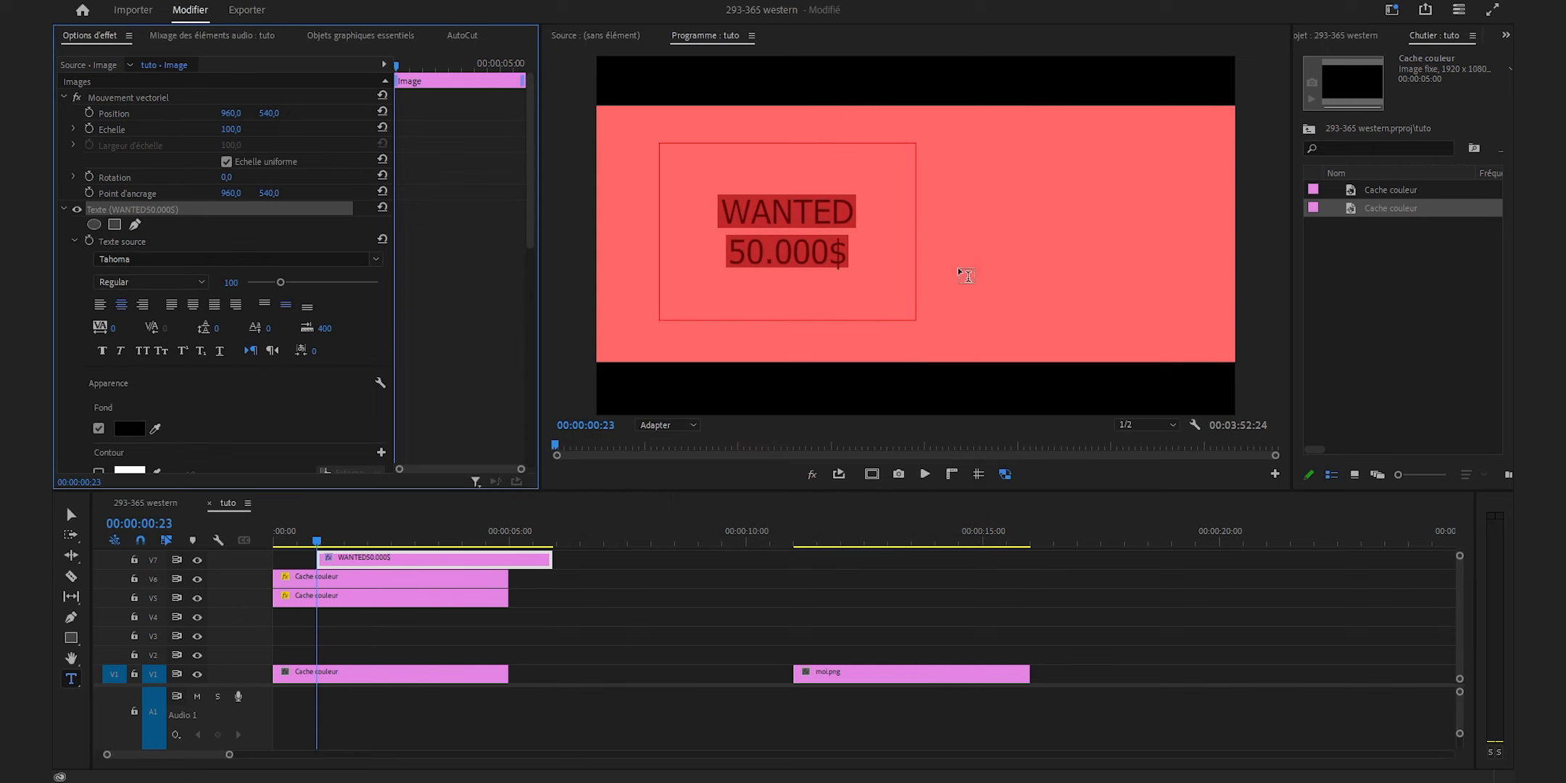
# Step: Set the text's font to CCMonsterMashWorn and its size to 200
pyautogui.click(186, 261)
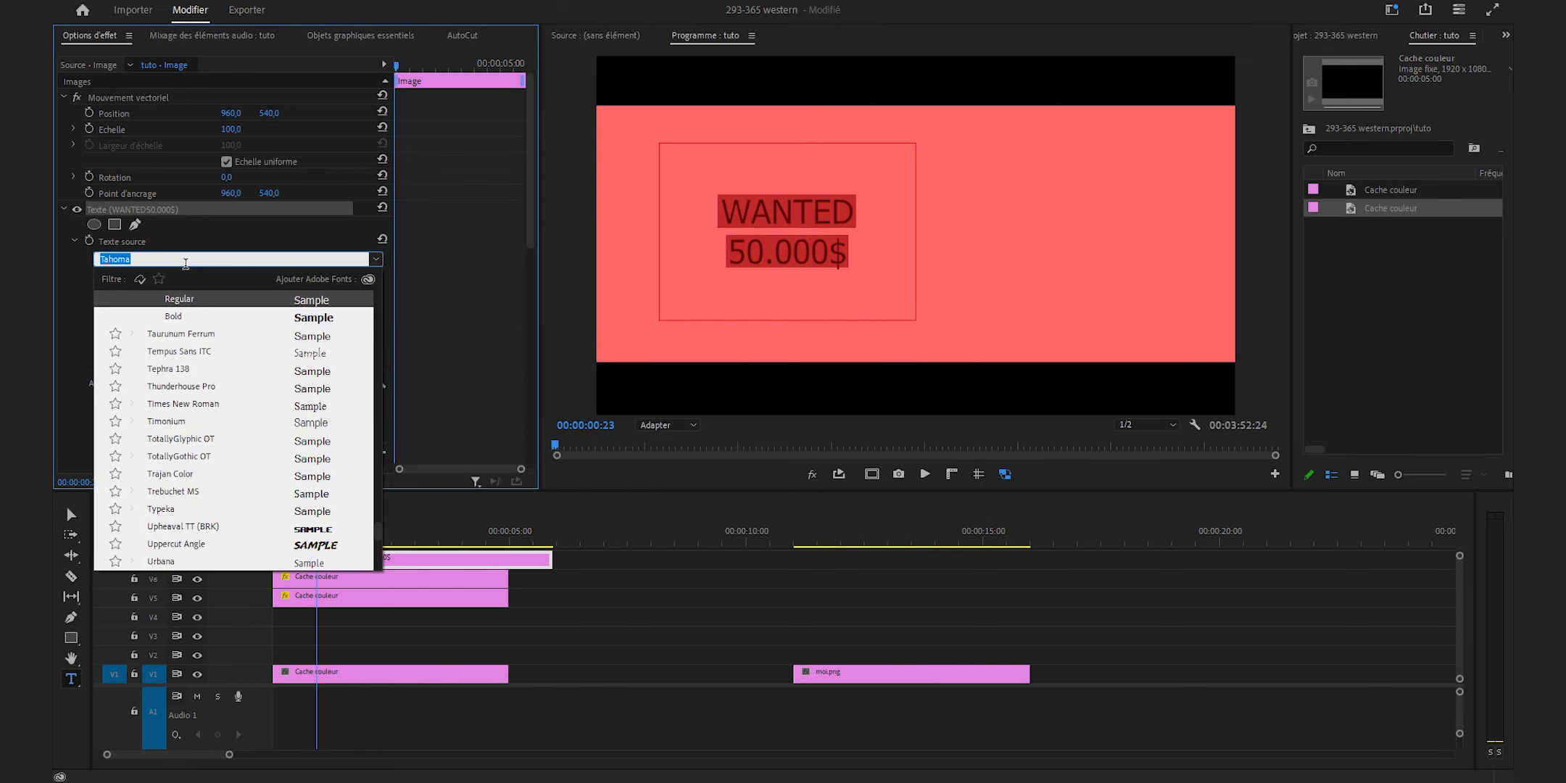
pyautogui.write('cc')
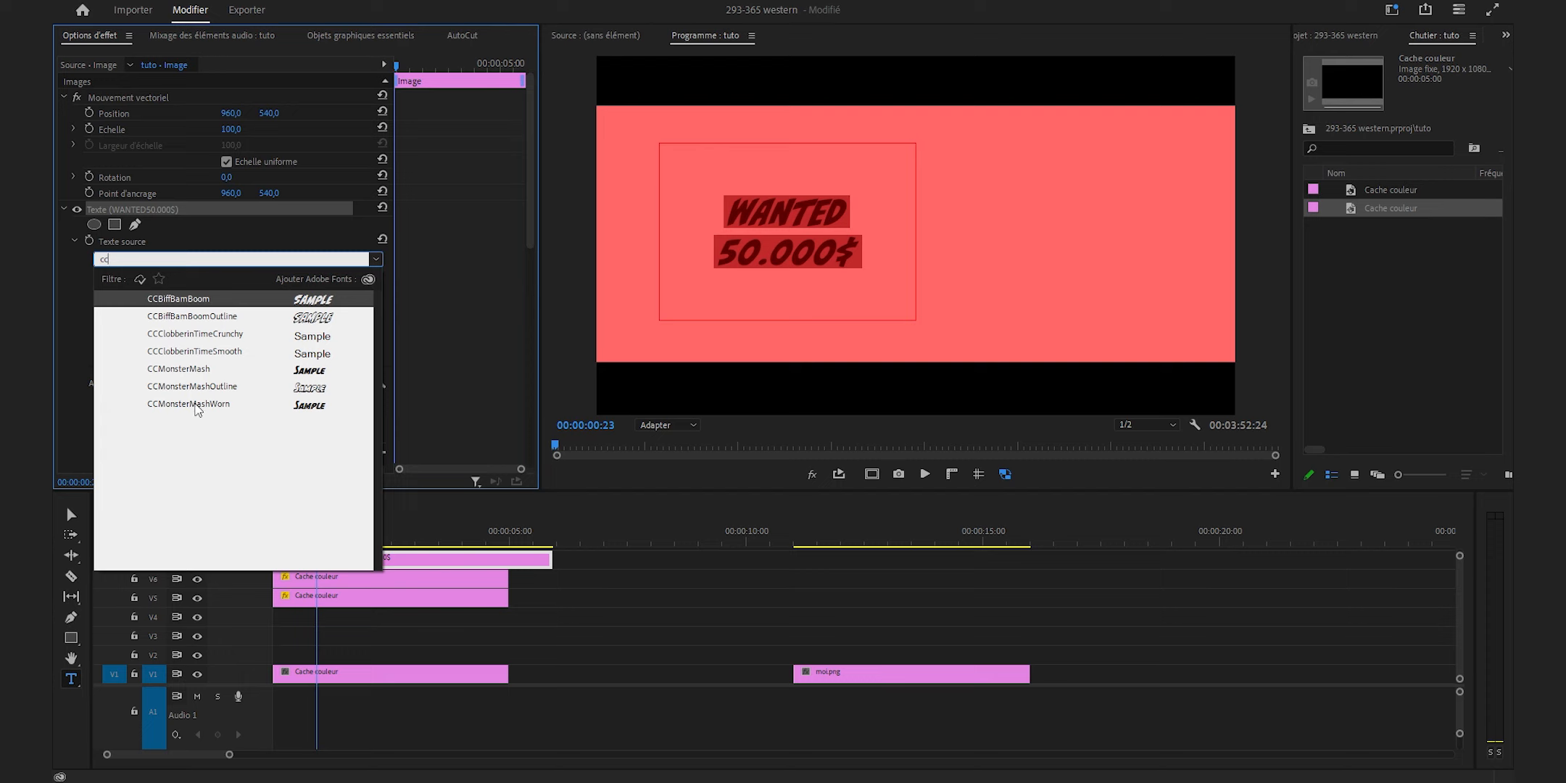
pyautogui.click(197, 404)
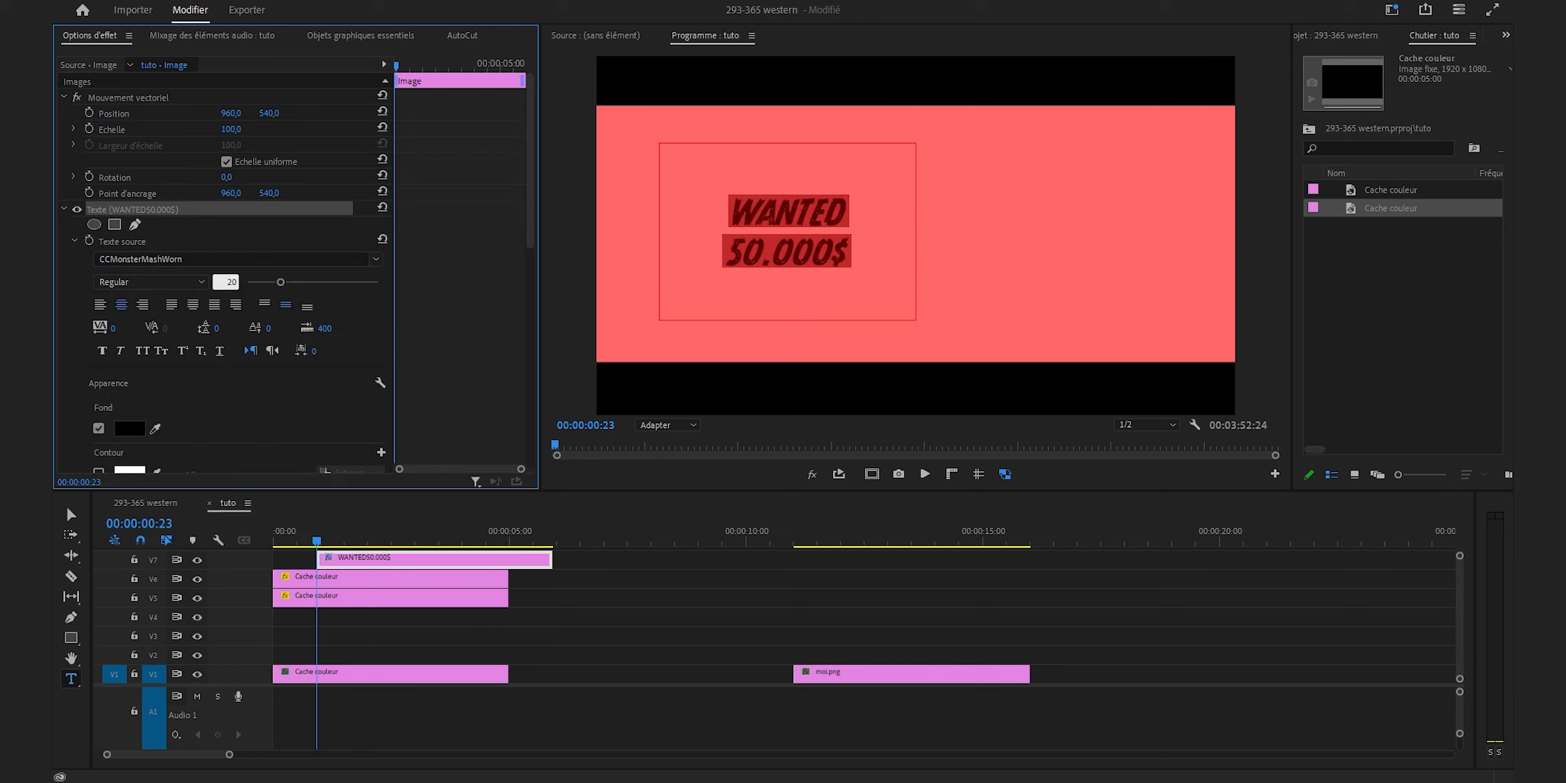
pyautogui.press('Return')
# Step: Move the text clip to V4 at the start of the sequence and set its opacity to 95%
pyautogui.moveTo(406, 560); pyautogui.dragTo(361, 616)
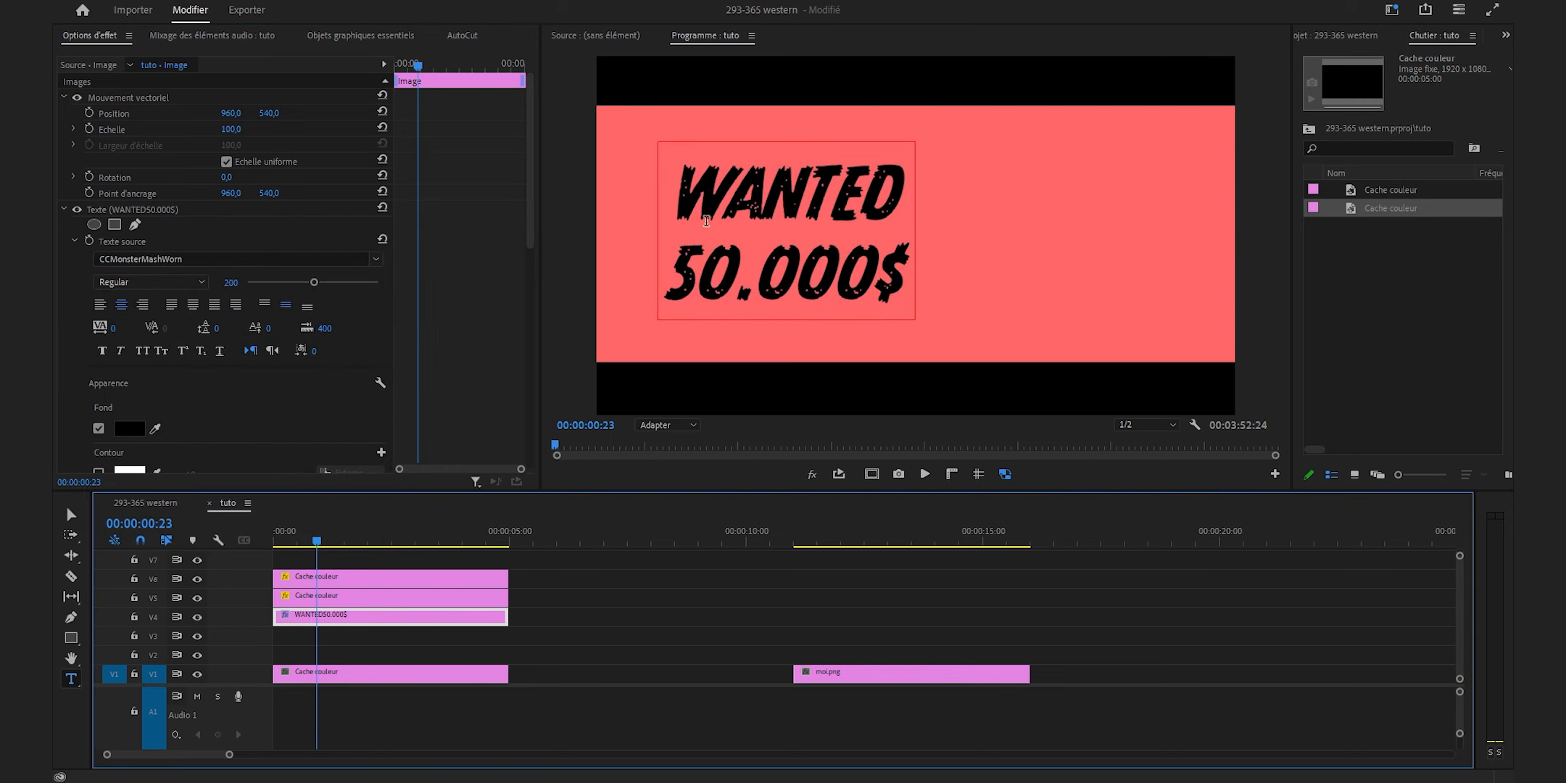
pyautogui.moveTo(526, 174); pyautogui.dragTo(459, 413)
pyautogui.click(235, 416)
pyautogui.write('95')
pyautogui.press('Return')
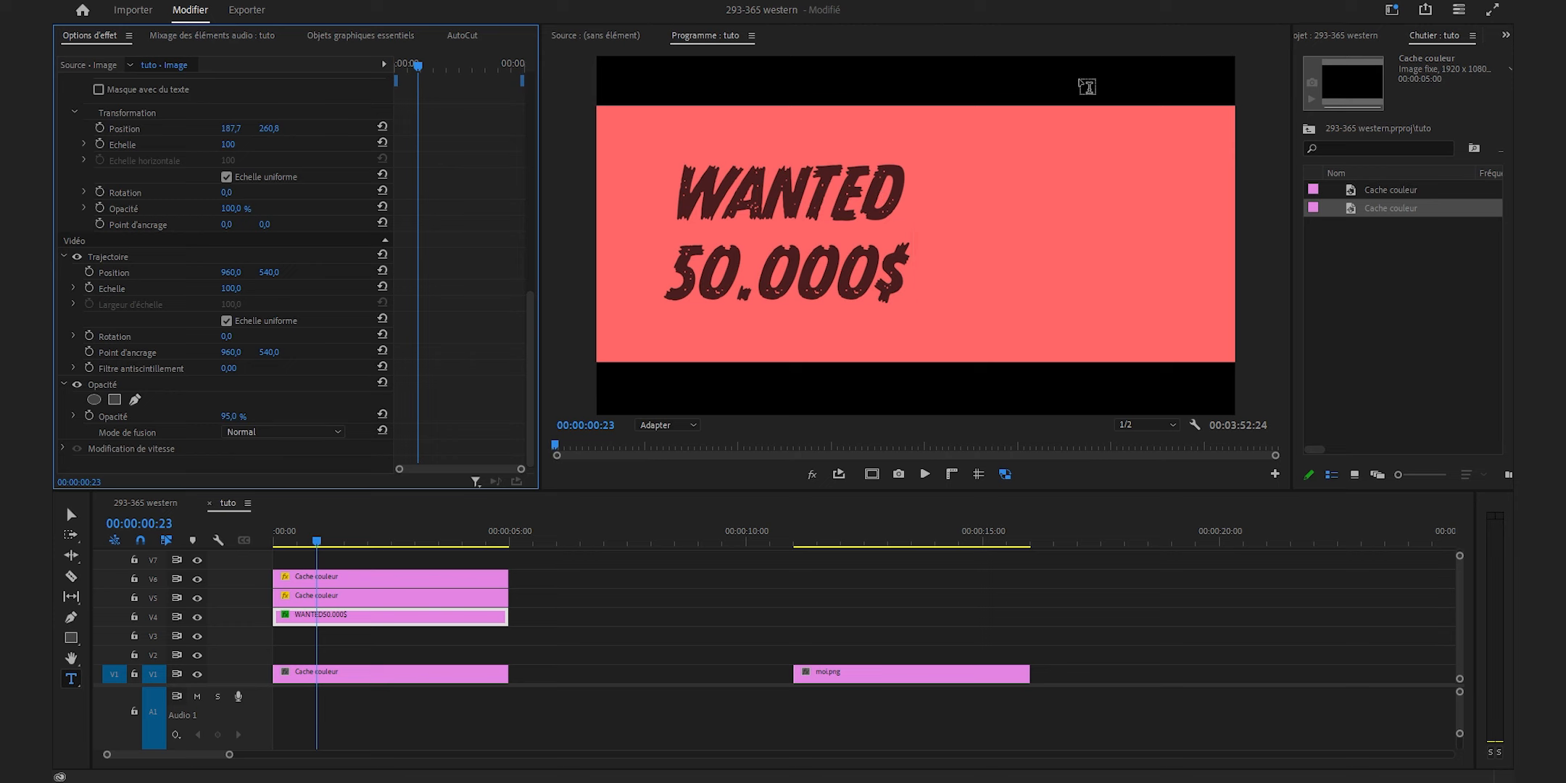
# Step: Move the moi.png clip to V3 at the start of the sequence and position it at 1348, 653
pyautogui.press('v')
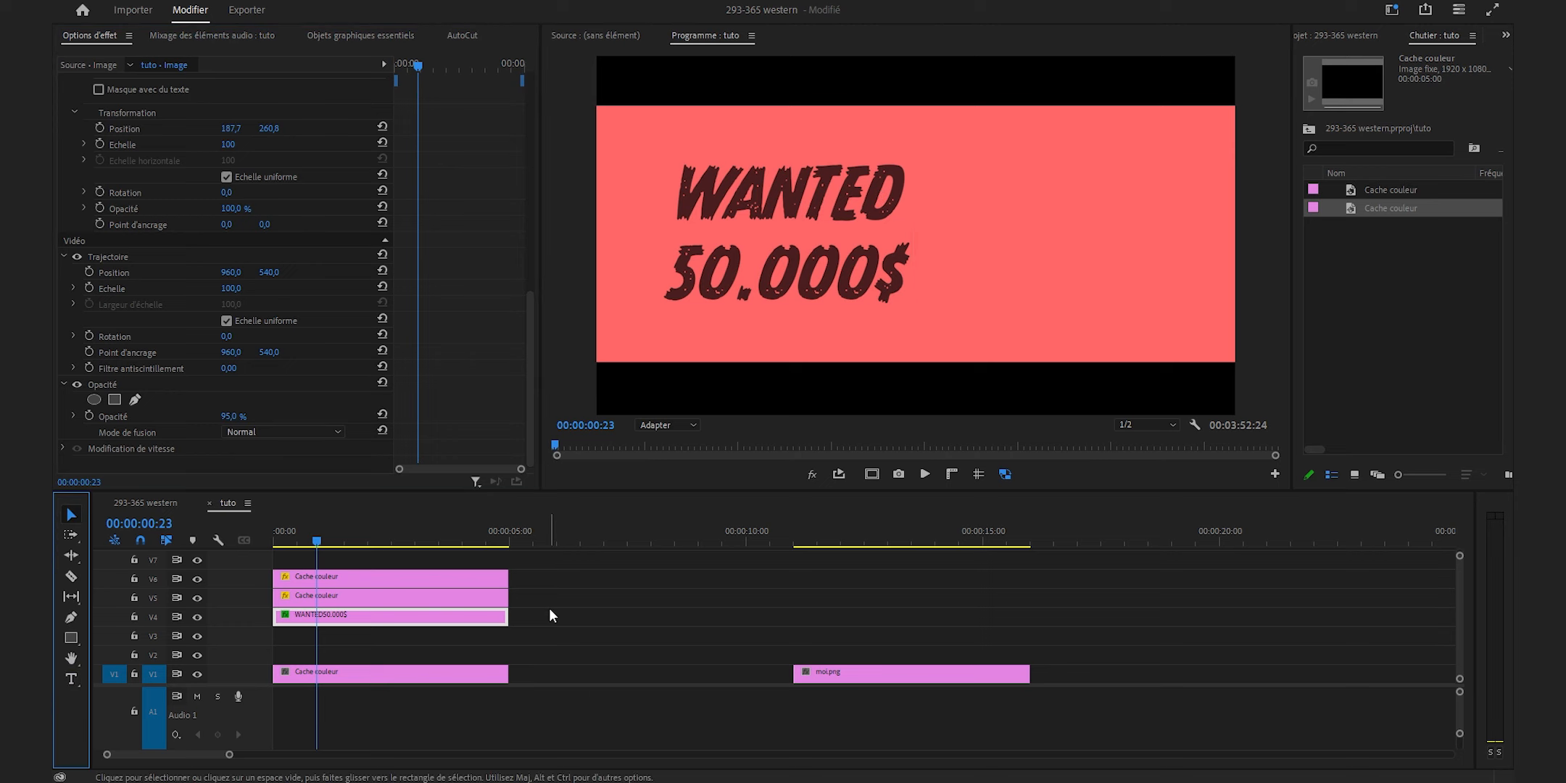
pyautogui.click(858, 536)
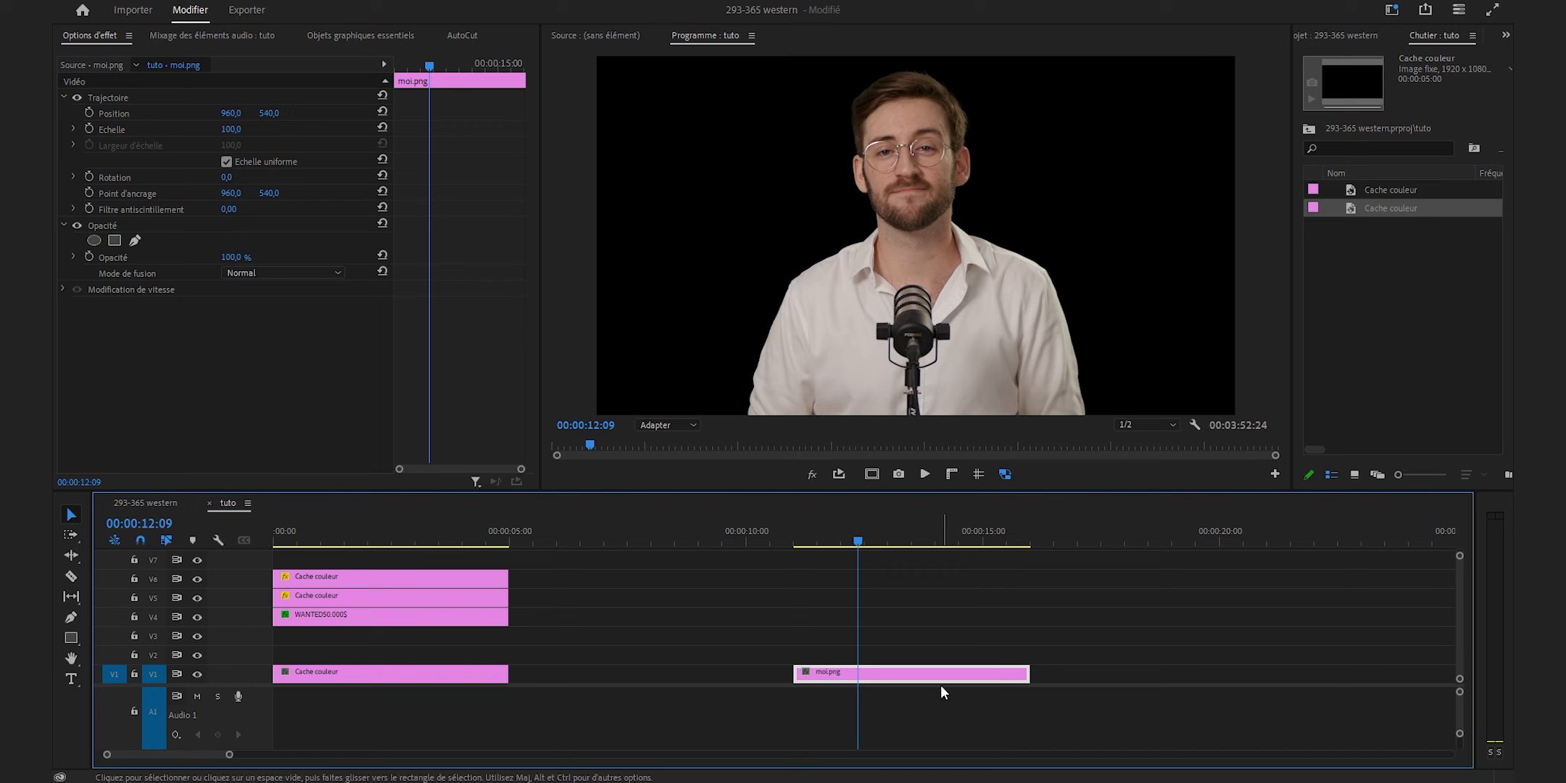
pyautogui.moveTo(929, 679); pyautogui.dragTo(356, 636)
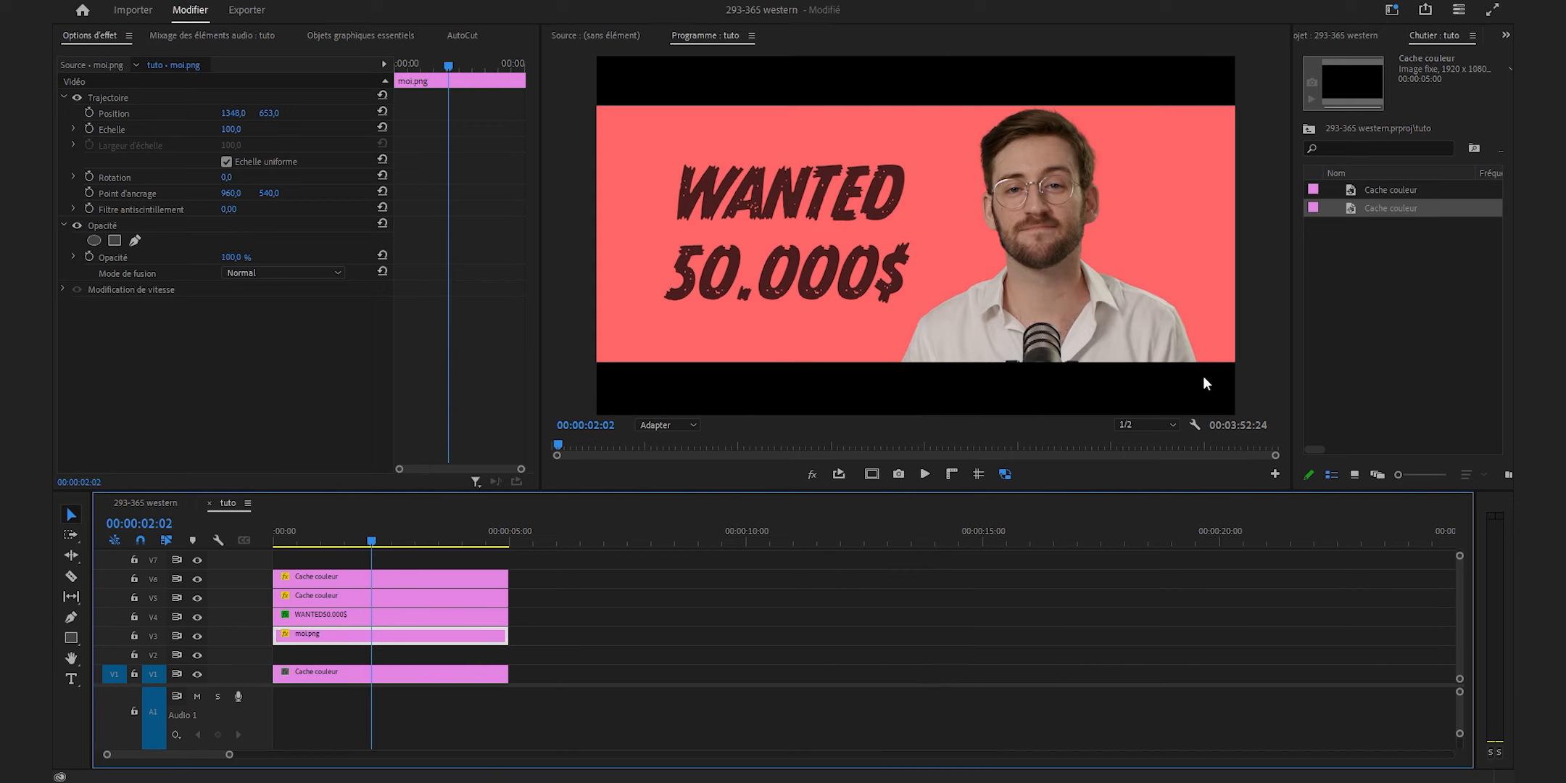
# Step: Set the blend mode of the moi.png clip to Saturation
pyautogui.hotkey('shift', '1')
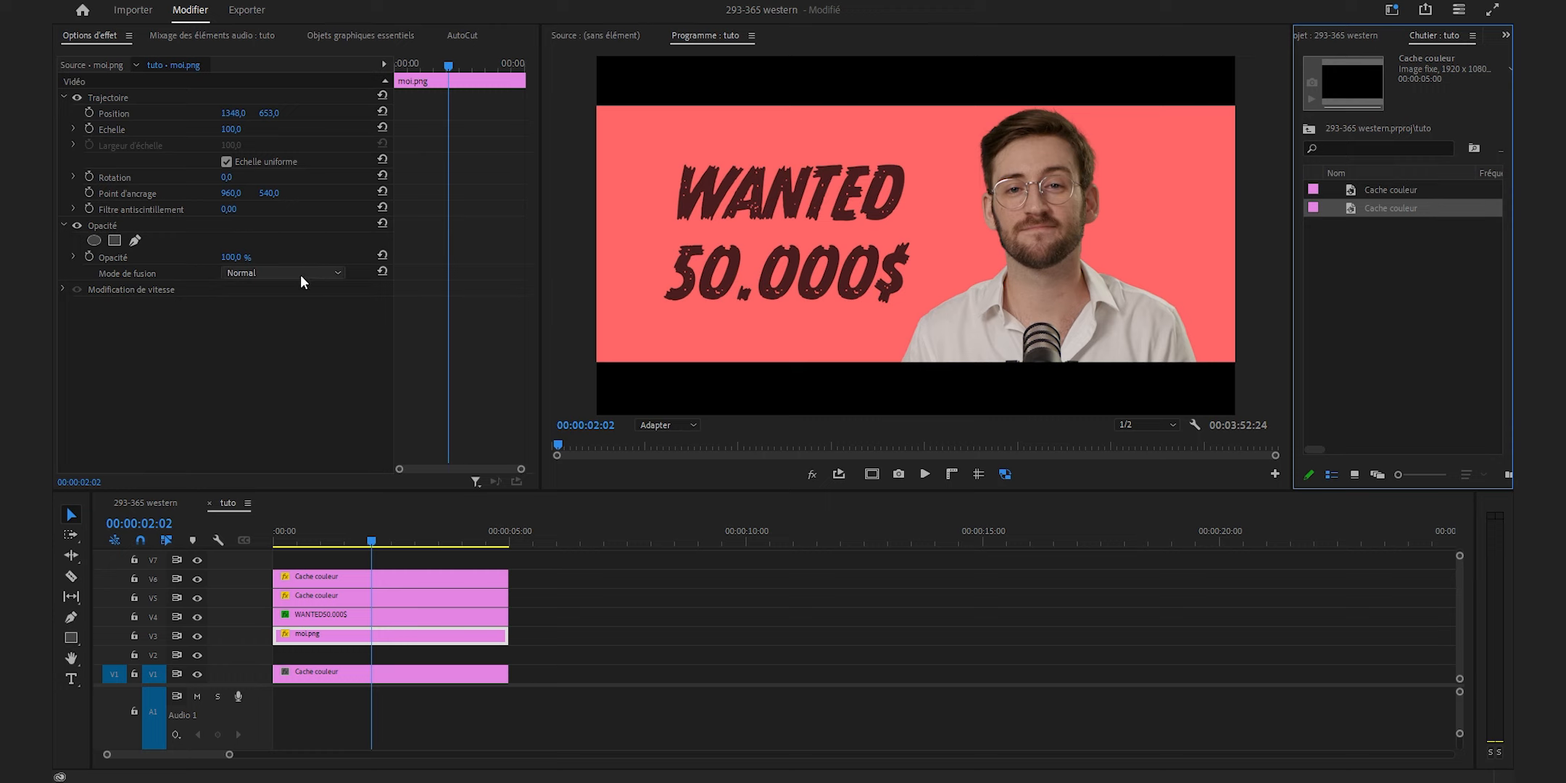
pyautogui.click(254, 272)
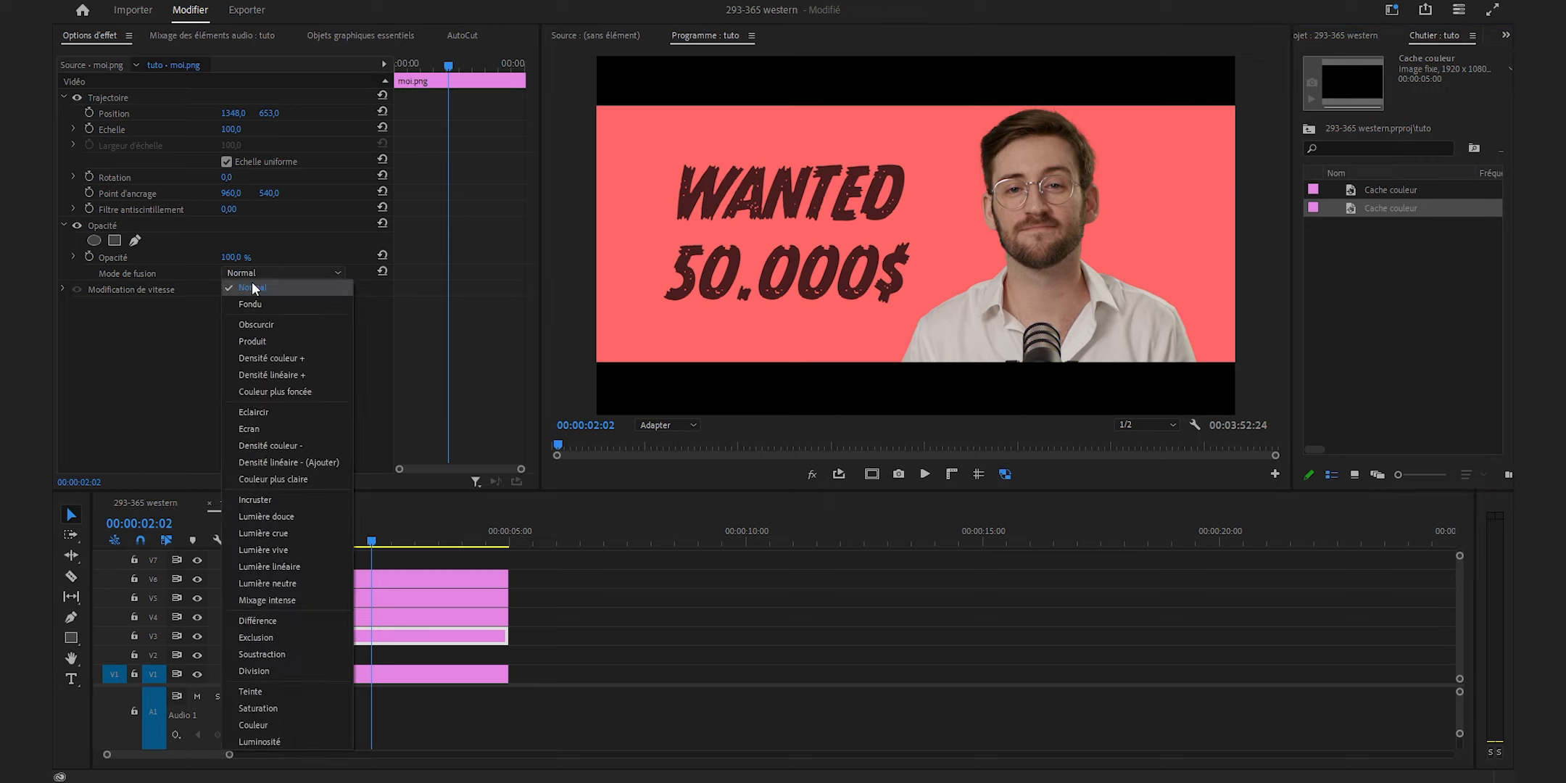
pyautogui.click(284, 706)
# Step: Apply the Postérisation effect to the moi.png clip and set its Niveau to 2
pyautogui.scroll(3, 1405, 41)
pyautogui.click(1387, 40)
pyautogui.click(1365, 53)
pyautogui.write('posté')
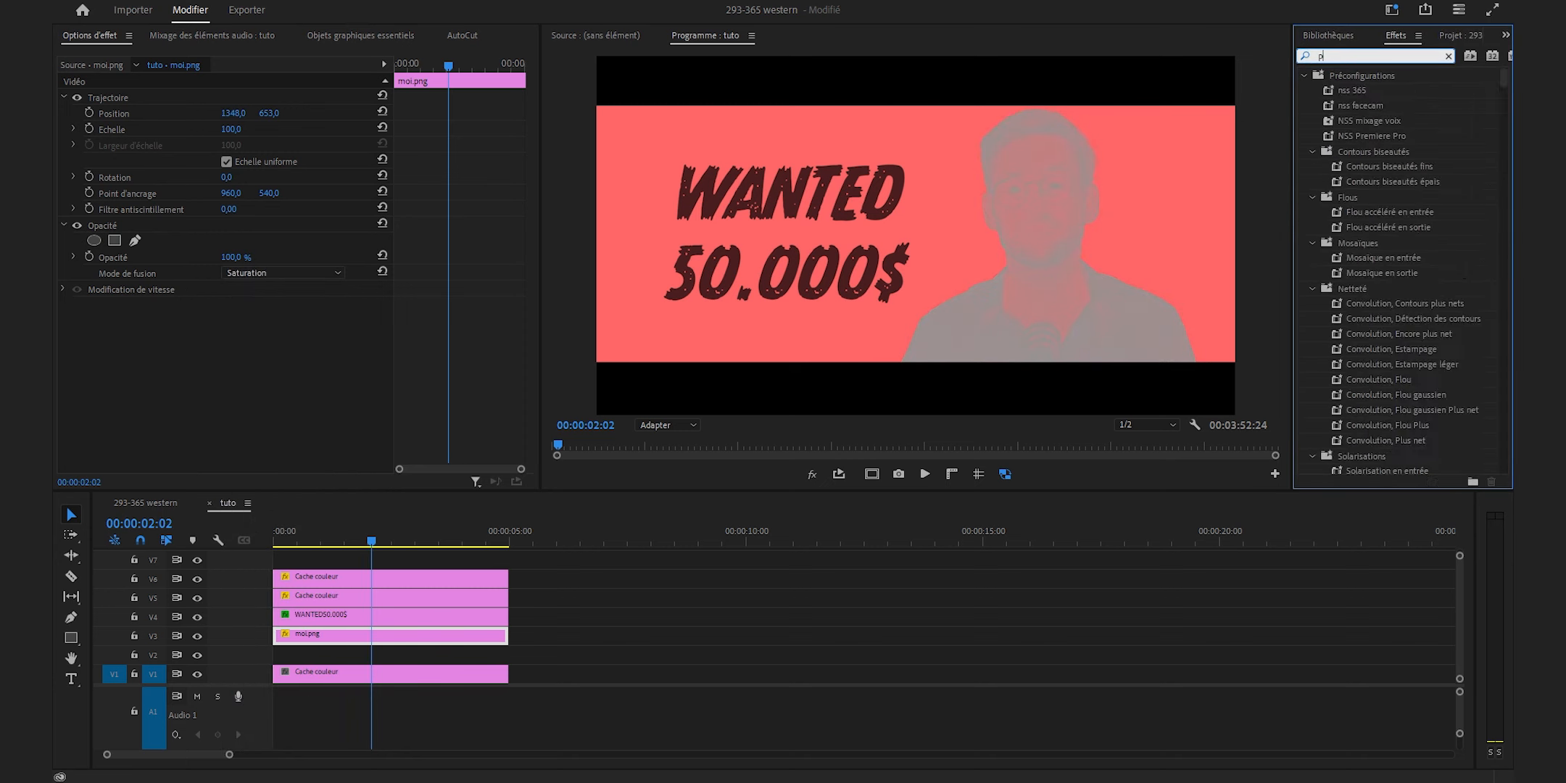
pyautogui.moveTo(1369, 166); pyautogui.dragTo(450, 646)
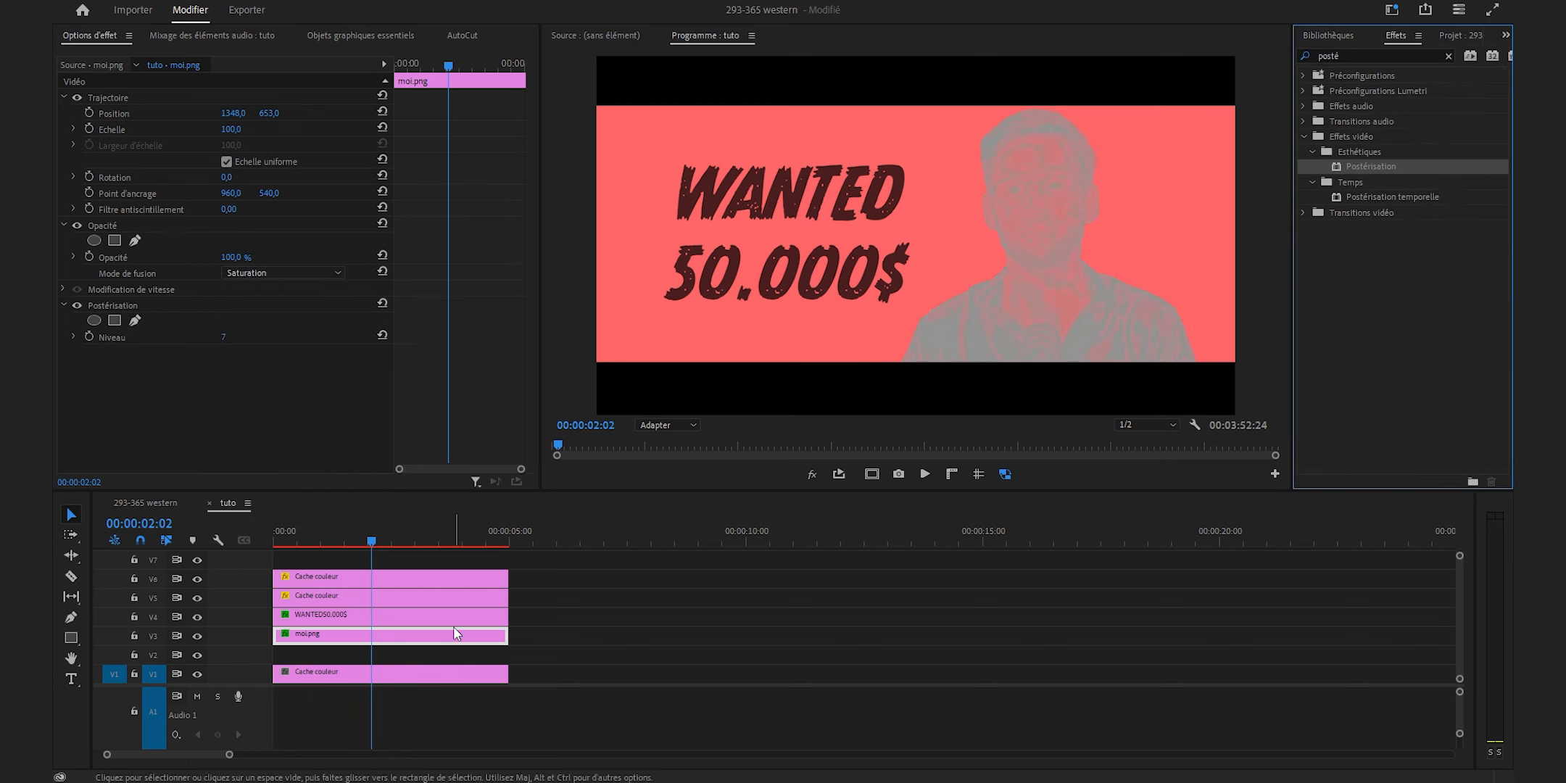
pyautogui.moveTo(226, 341); pyautogui.dragTo(192, 341)
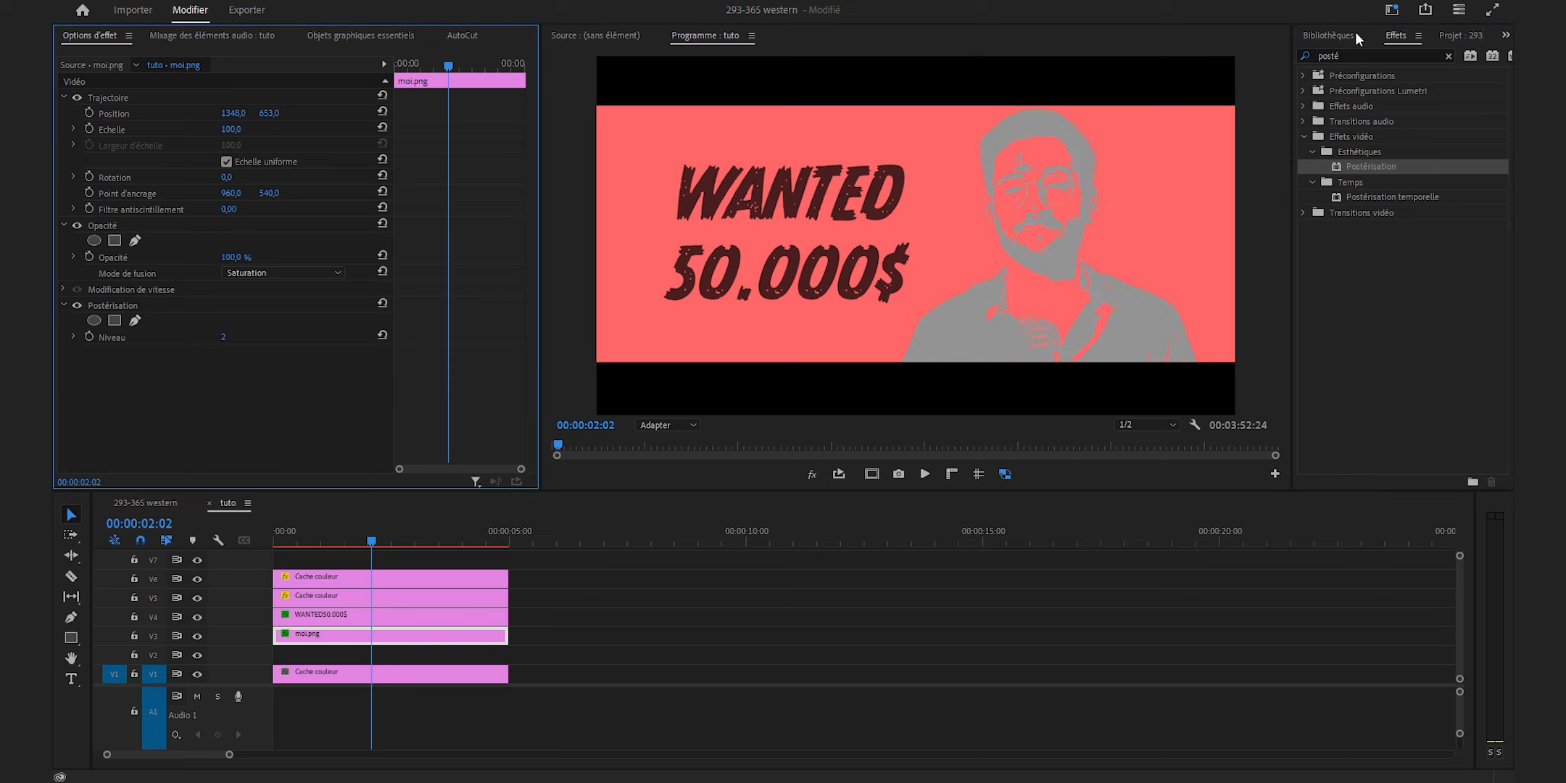
# Step: Add the Couleur Lumetri effect to the moi.png clip, placed before Postérisation
pyautogui.click(1362, 55)
pyautogui.write('couleur')
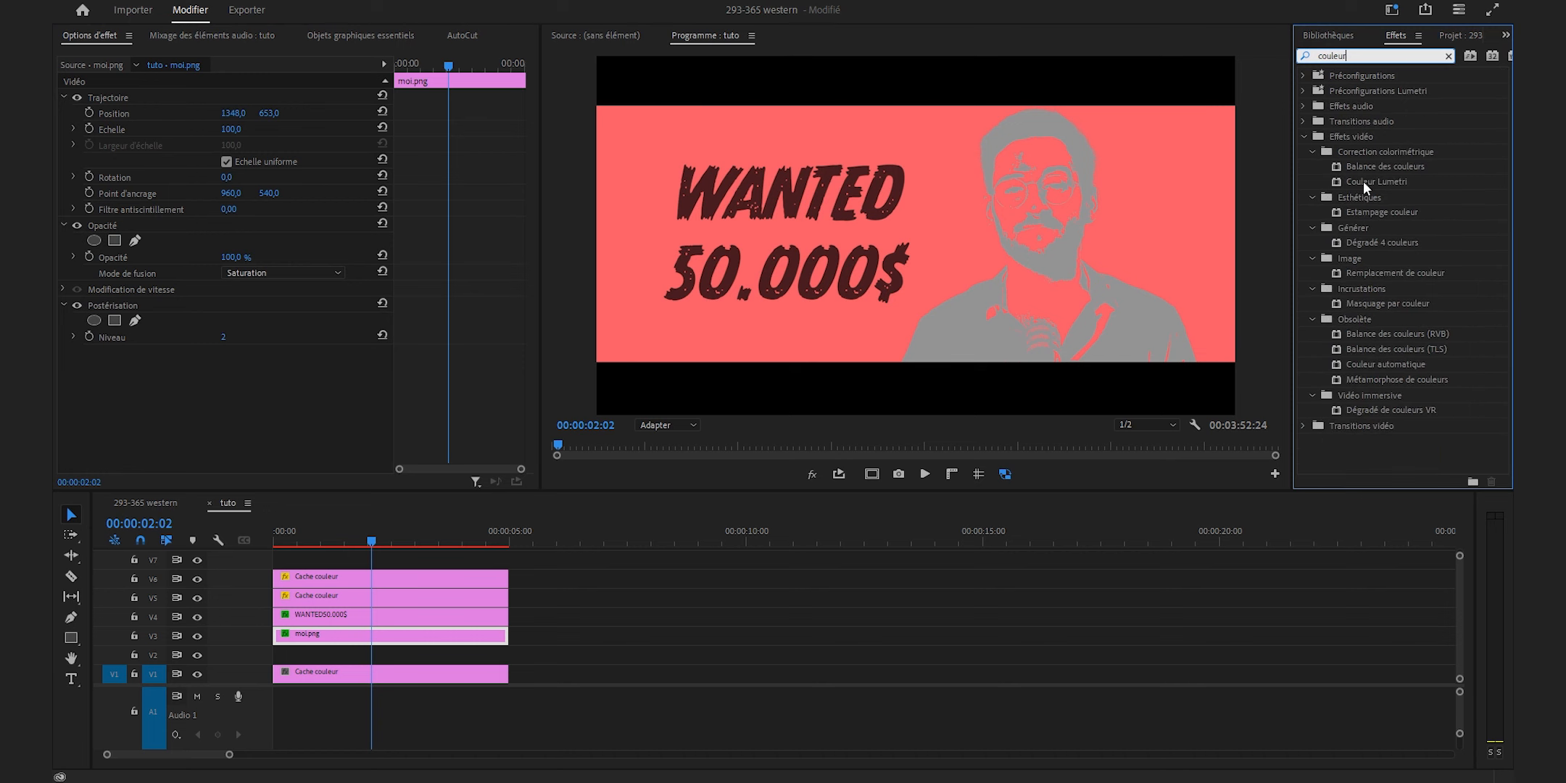
pyautogui.moveTo(1365, 187); pyautogui.dragTo(120, 297)
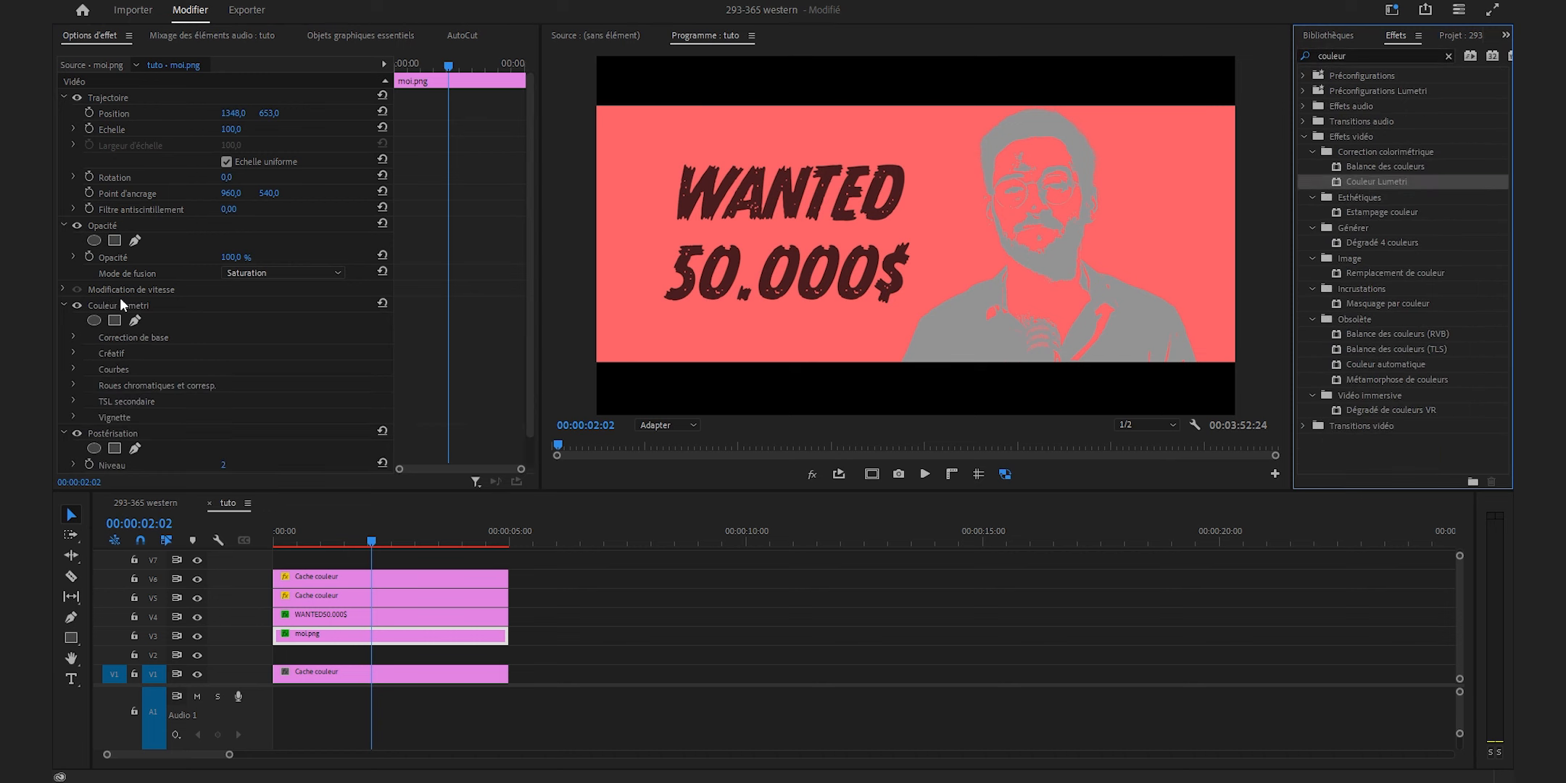
# Step: Set Blancs to -43 in the basic correction of the moi.png clip's Couleur Lumetri effect
pyautogui.click(72, 337)
pyautogui.scroll(-5, 73, 374)
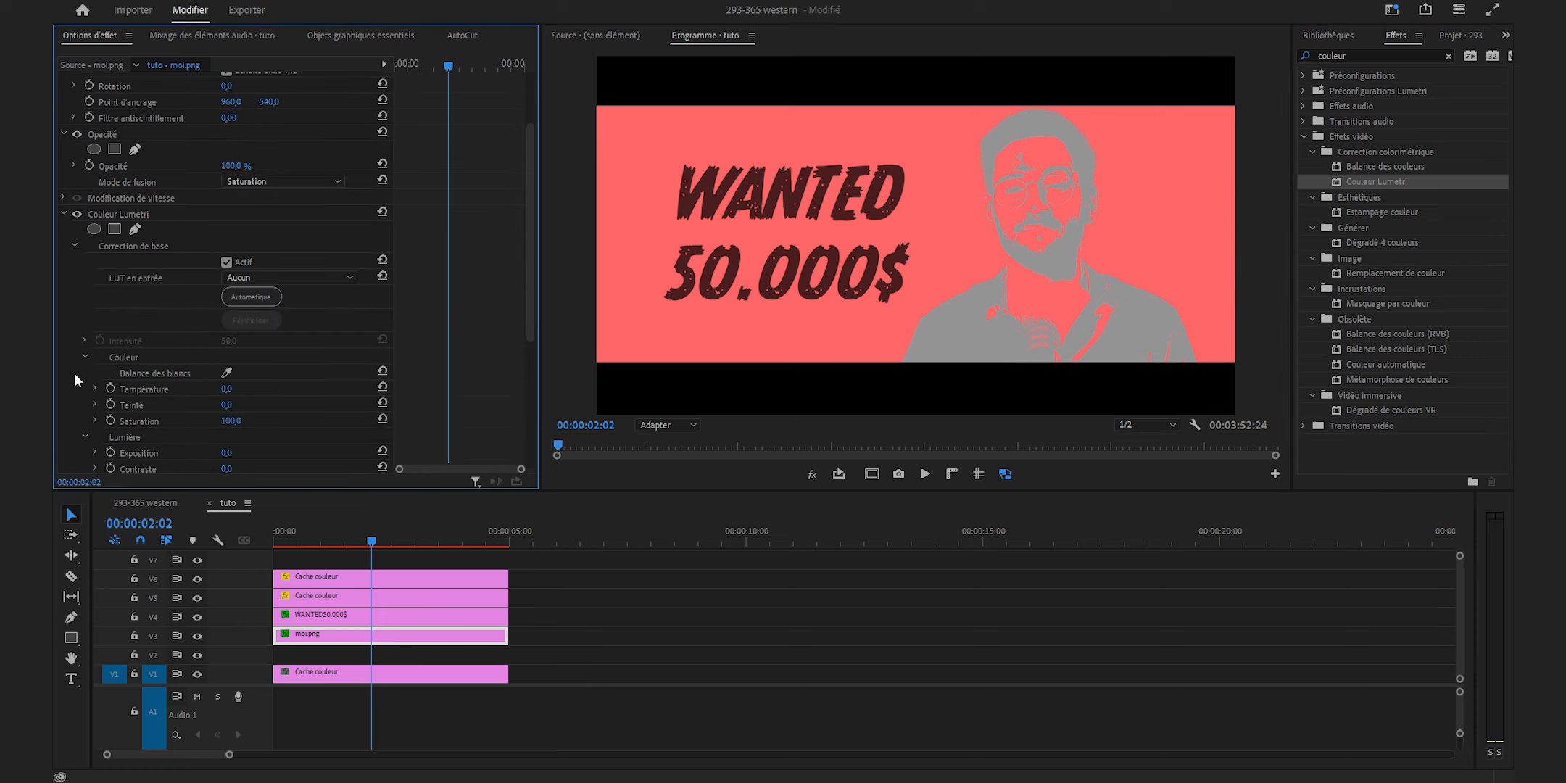
pyautogui.scroll(-1, 241, 459)
pyautogui.moveTo(232, 433); pyautogui.dragTo(200, 426)
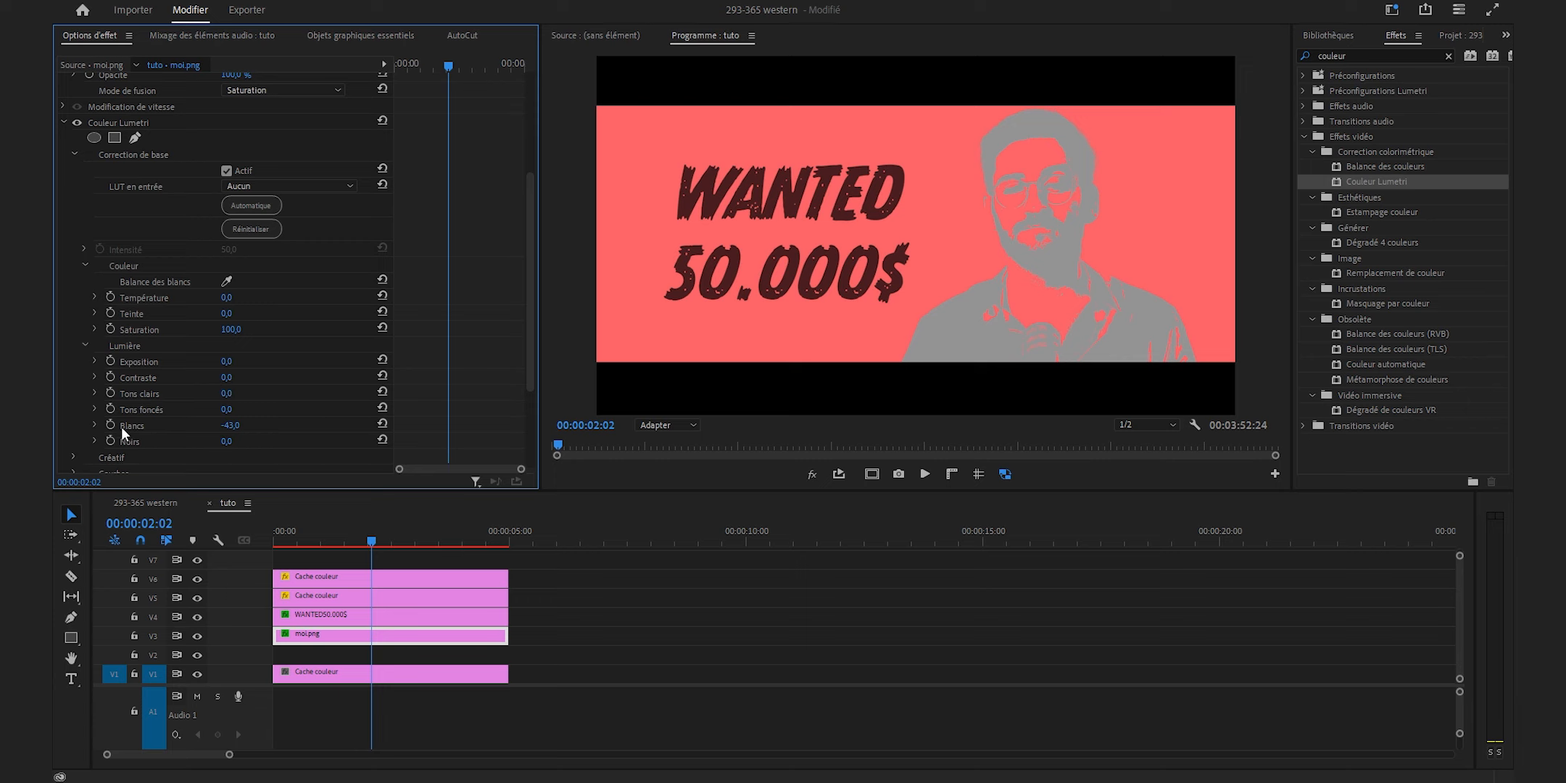
pyautogui.moveTo(226, 297); pyautogui.dragTo(312, 314)
pyautogui.hotkey('ctrl', 'z')
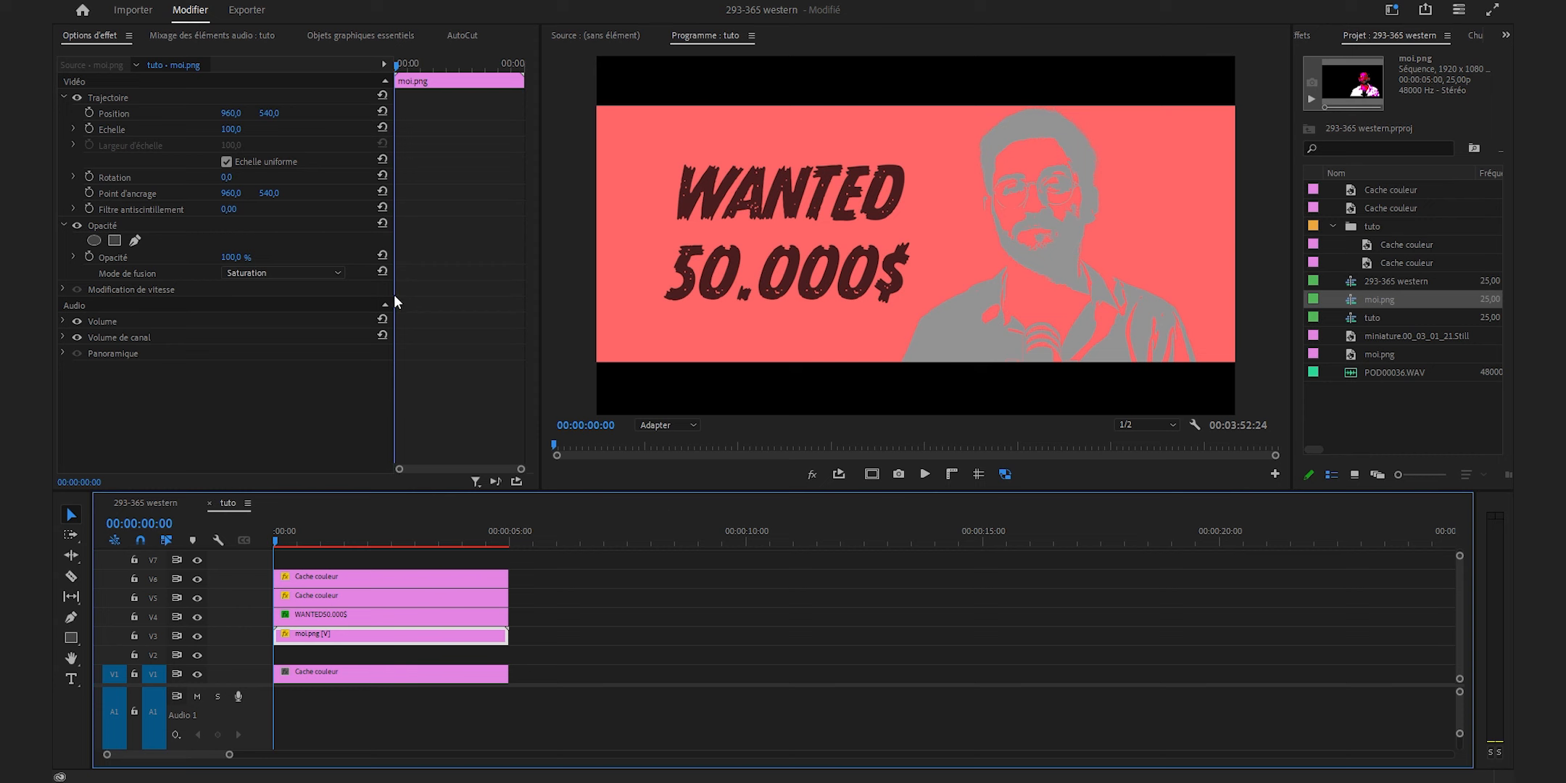
# Step: Reset the nested moi.png clip's blend mode to Normal and switch it back to Saturation
pyautogui.click(383, 271)
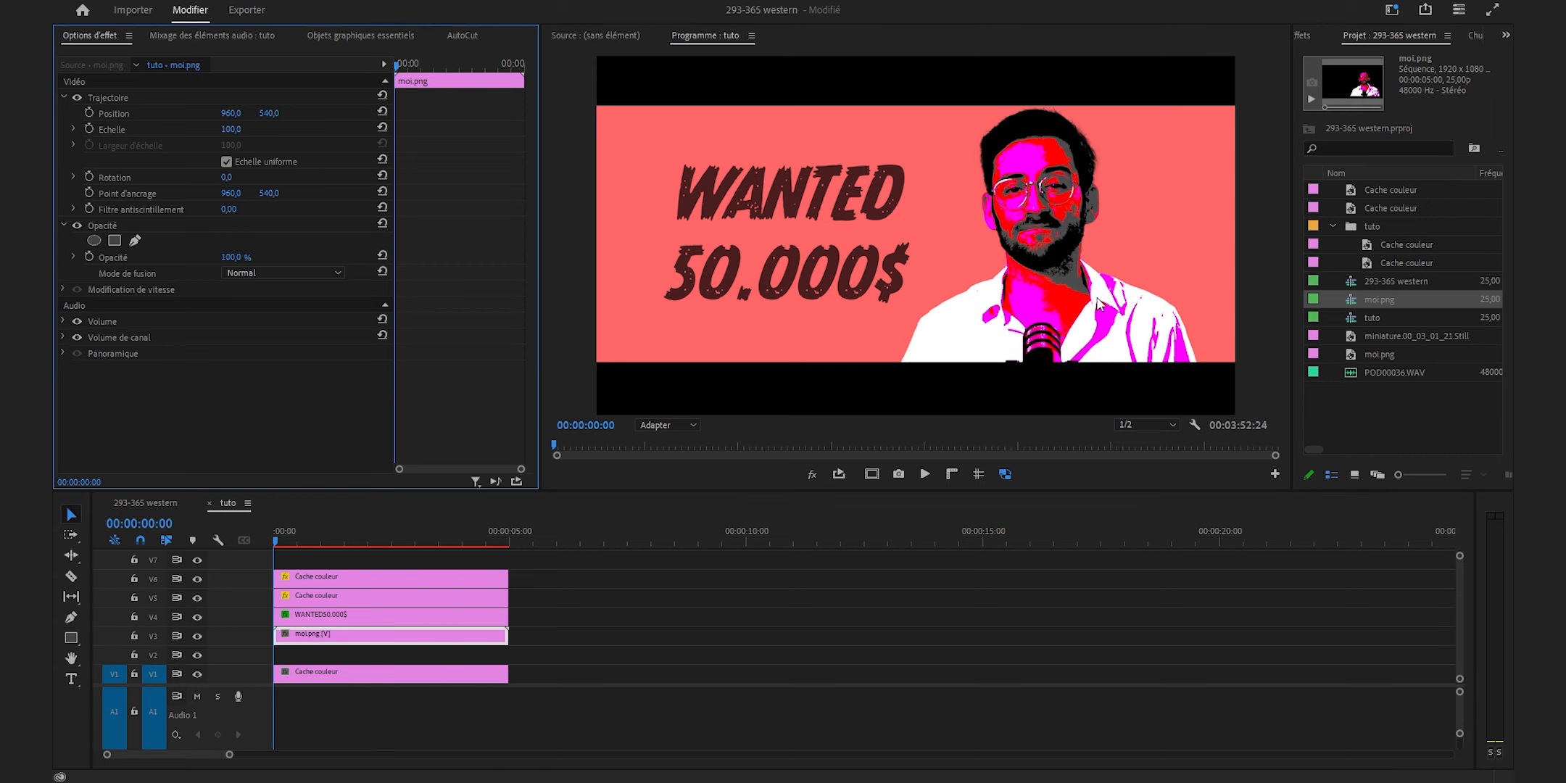
pyautogui.click(327, 273)
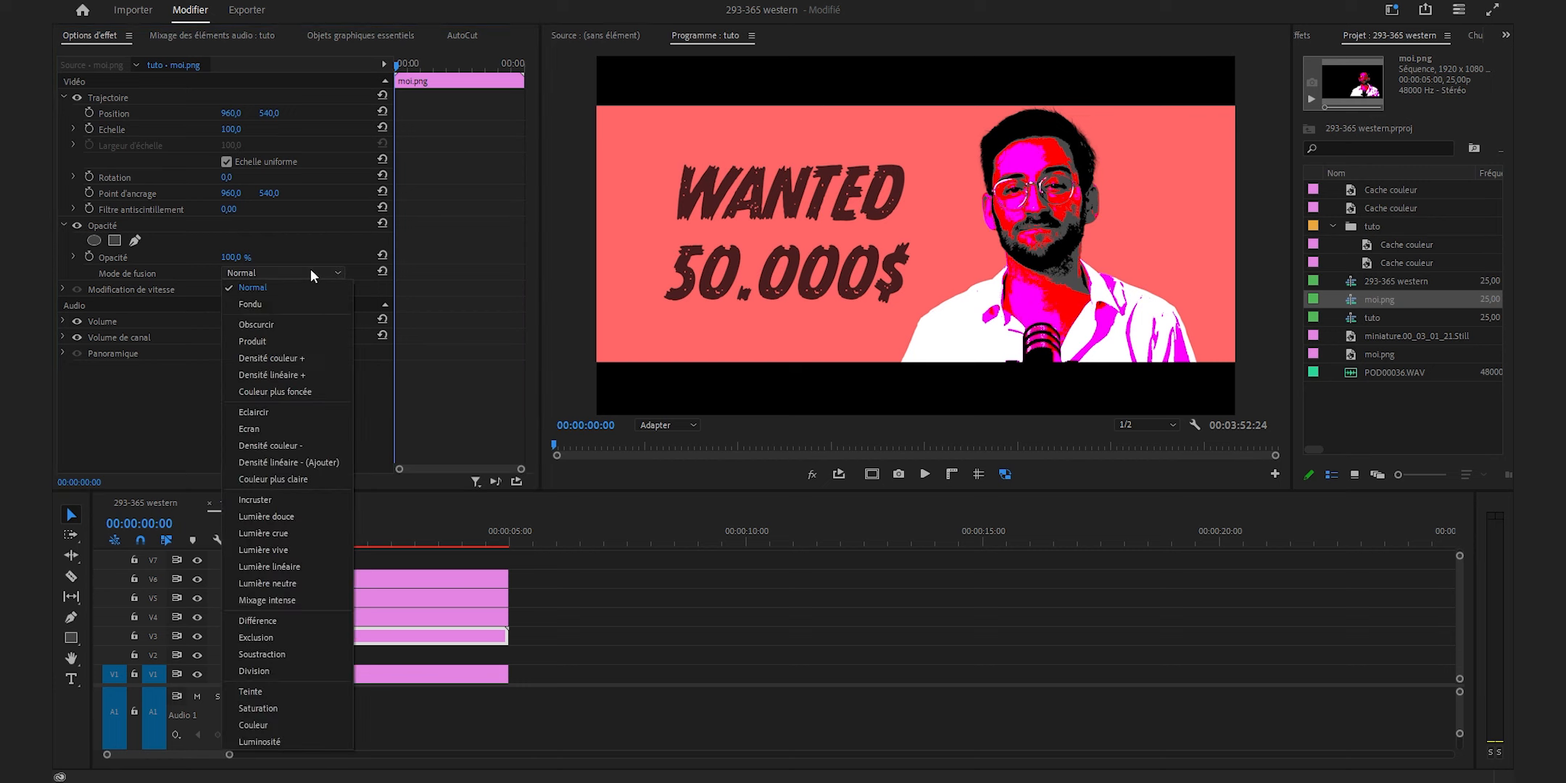
pyautogui.click(305, 707)
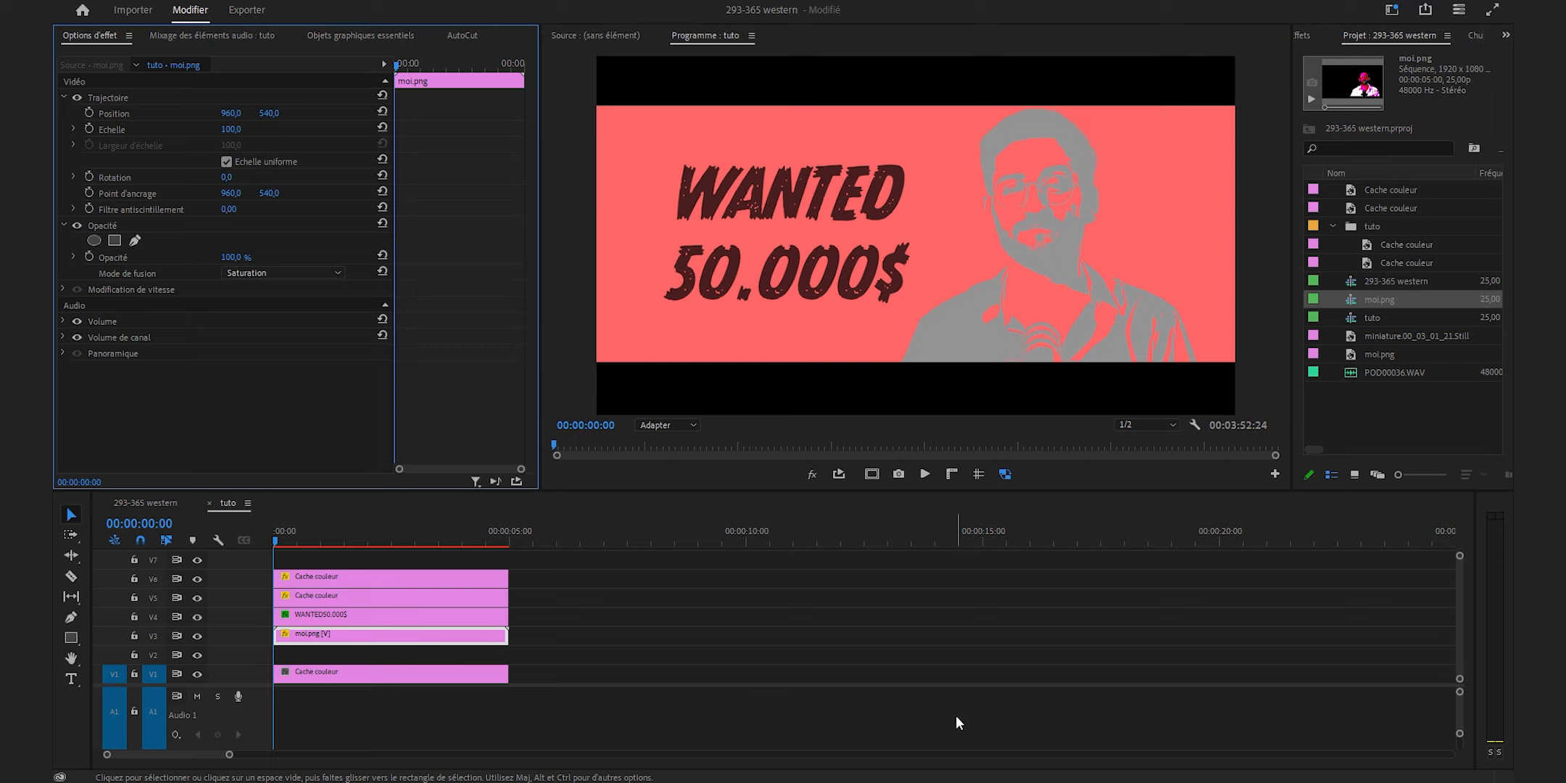
# Step: Export the current frame as a still image and place the miniature still on track V3 in place of the nested moi.png clip
pyautogui.click(898, 474)
pyautogui.click(821, 438)
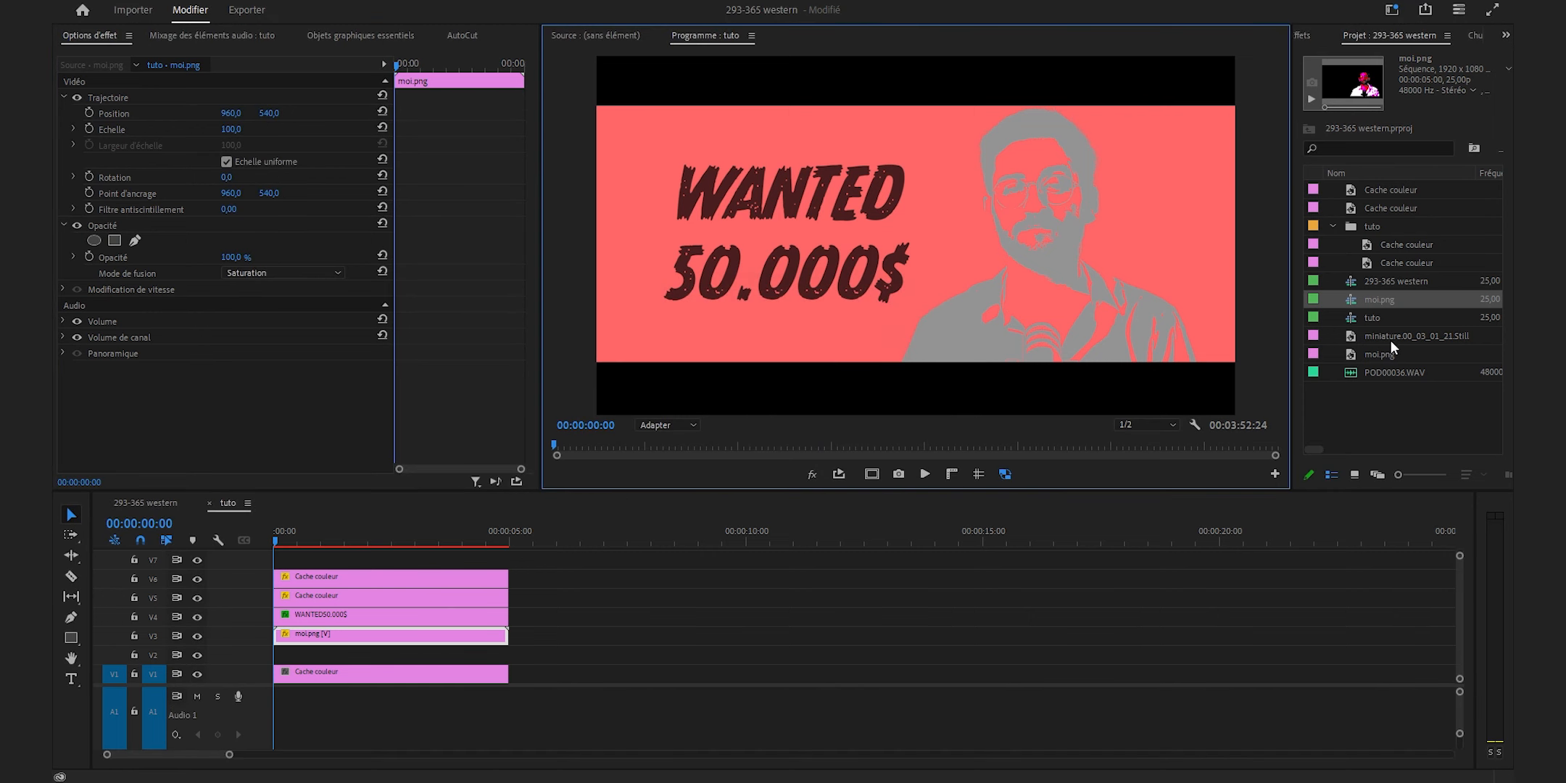
pyautogui.click(1377, 337)
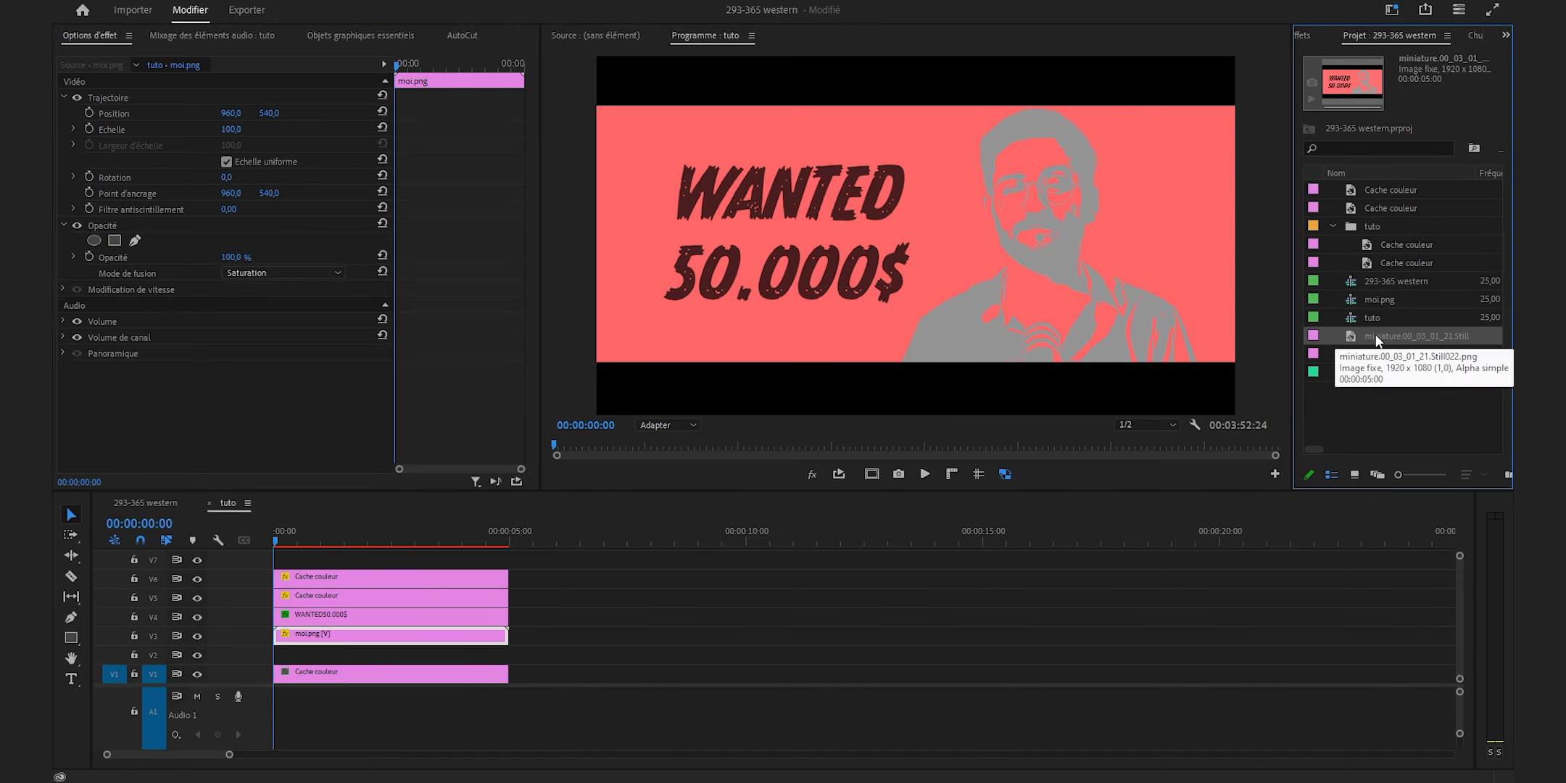
pyautogui.moveTo(1392, 341); pyautogui.dragTo(342, 655)
pyautogui.click(355, 535)
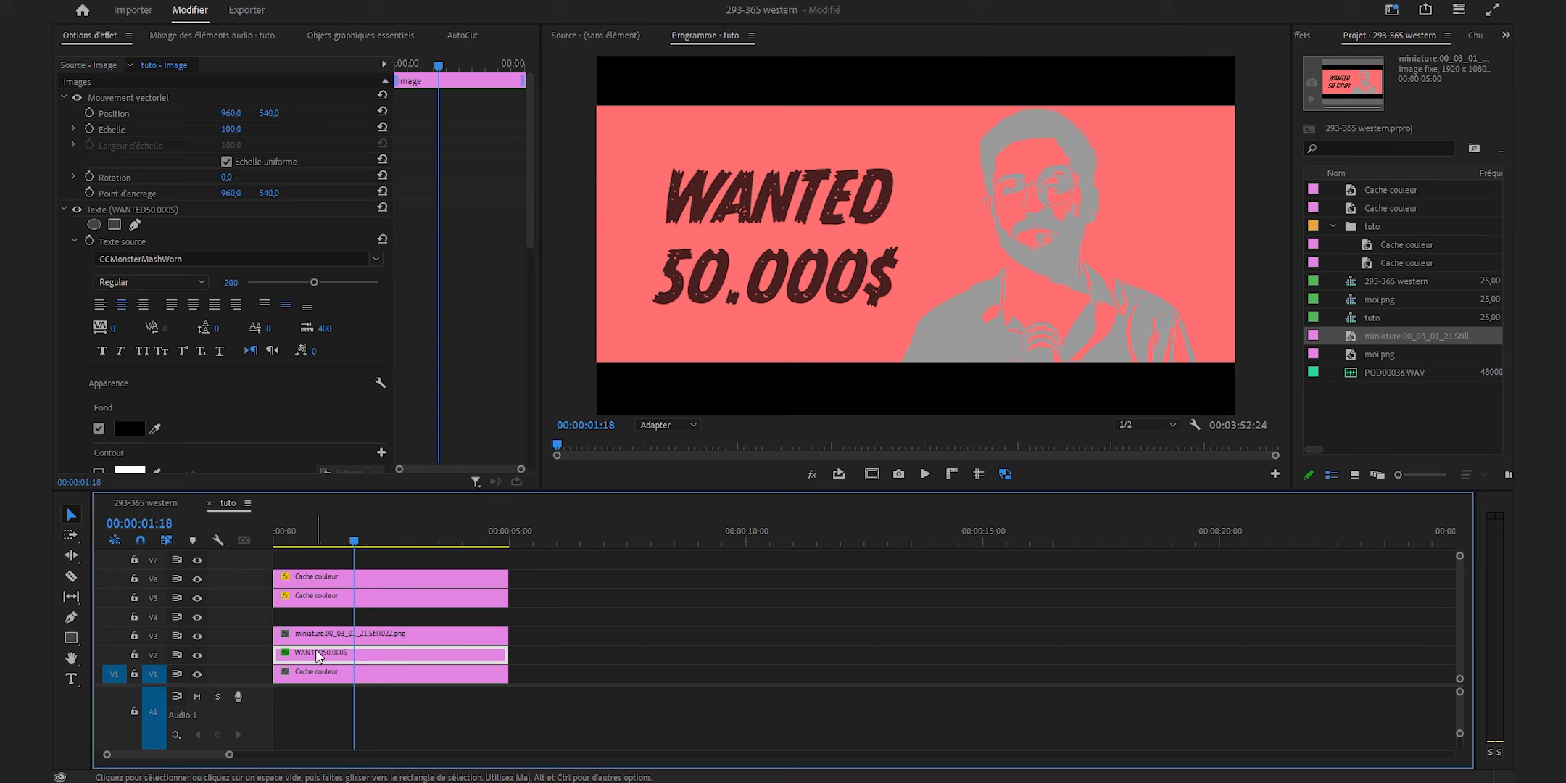
# Step: Hide track V1 and draw a closed four-point opacity mask around the portrait on the miniature still
pyautogui.click(196, 675)
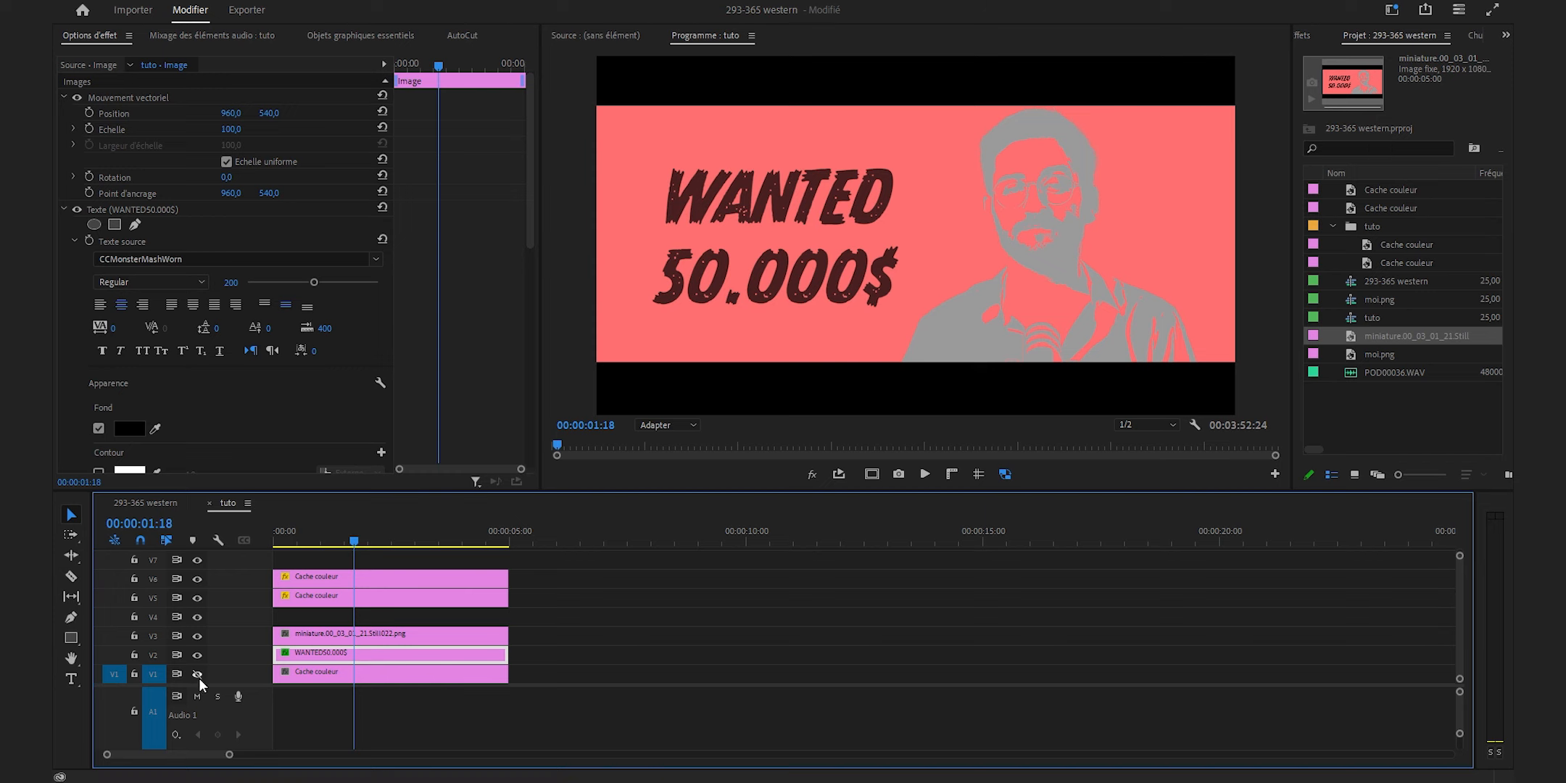
pyautogui.click(407, 637)
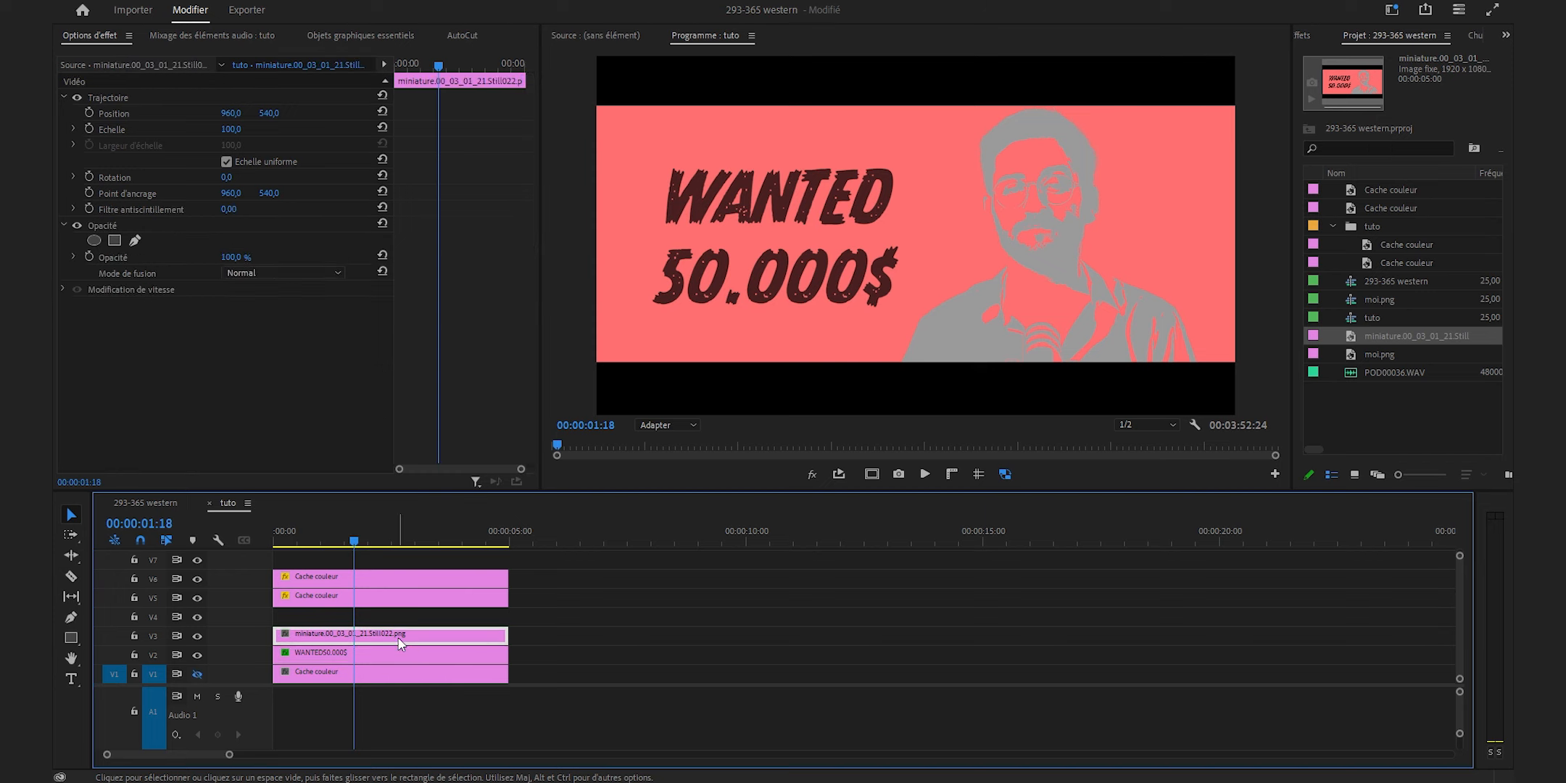
pyautogui.click(134, 241)
pyautogui.click(876, 379)
pyautogui.click(955, 98)
pyautogui.click(1131, 98)
pyautogui.click(1227, 383)
pyautogui.click(876, 380)
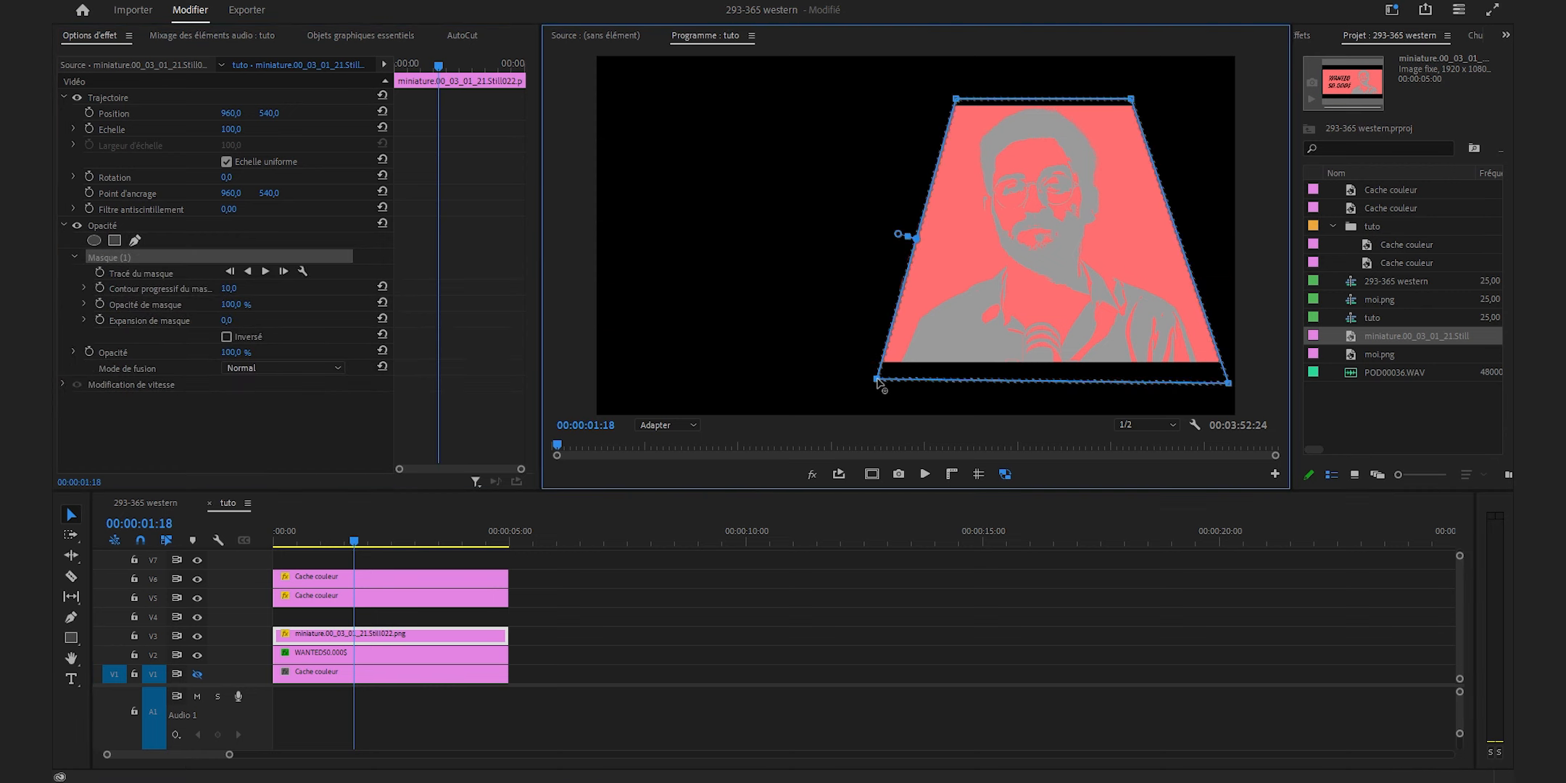
# Step: Key out the miniature still's red background with the UltraKey effect and show track V1 again
pyautogui.scroll(2, 1405, 35)
pyautogui.click(1399, 35)
pyautogui.moveTo(1355, 55); pyautogui.dragTo(1232, 81)
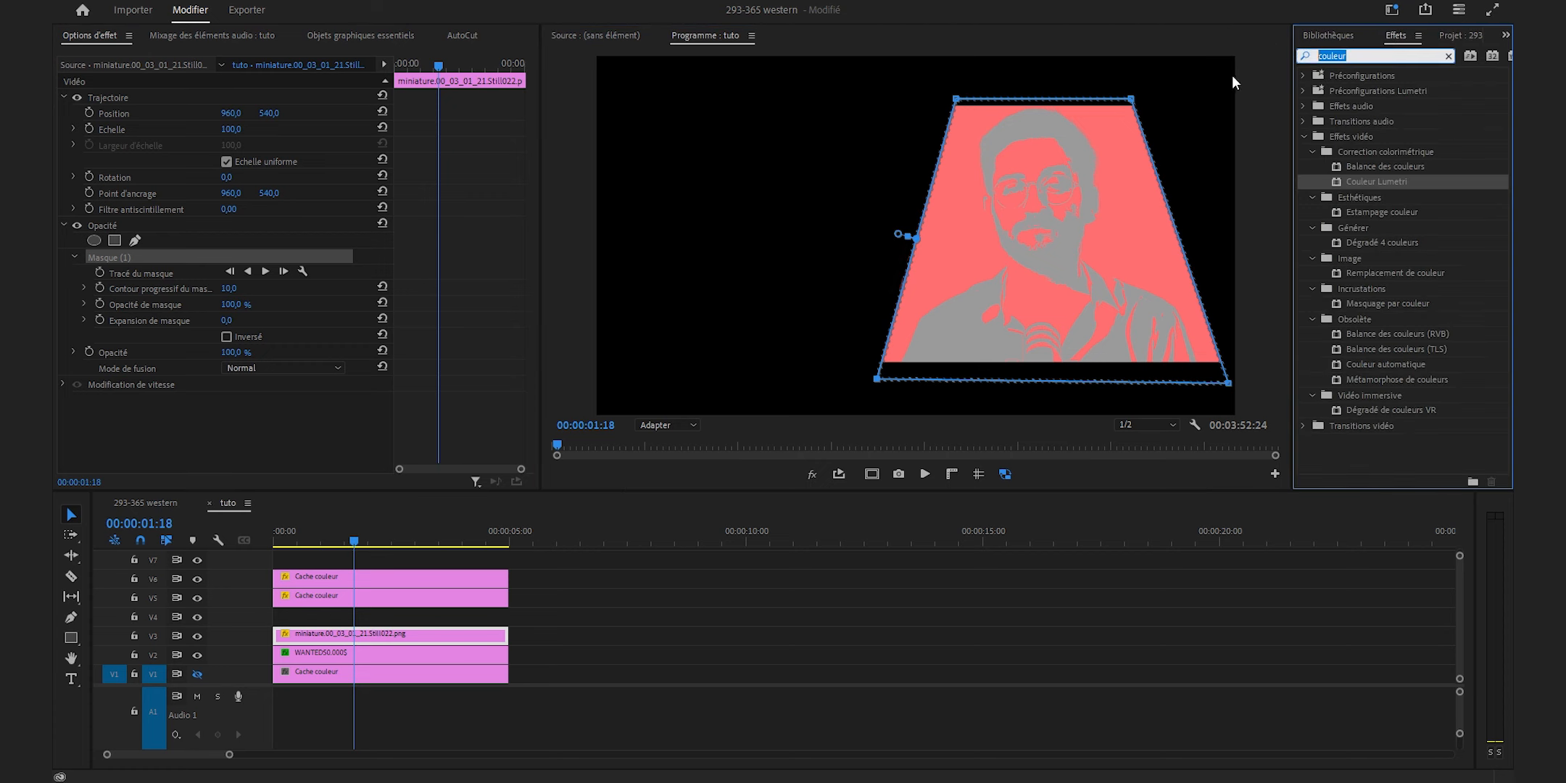
pyautogui.write('ultra')
pyautogui.moveTo(1362, 166); pyautogui.dragTo(430, 644)
pyautogui.scroll(-2, 294, 435)
pyautogui.click(247, 403)
pyautogui.click(951, 219)
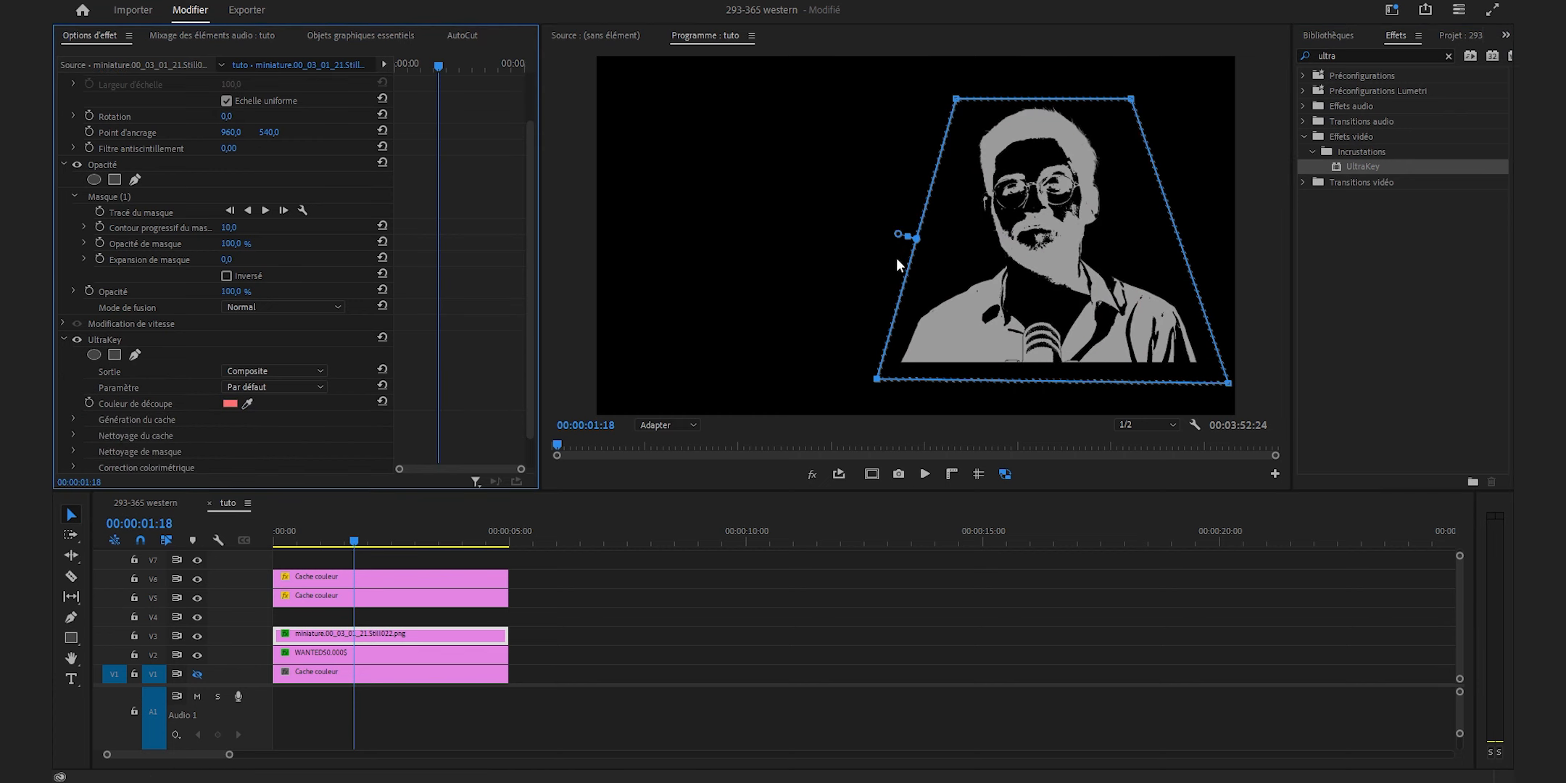
pyautogui.click(196, 675)
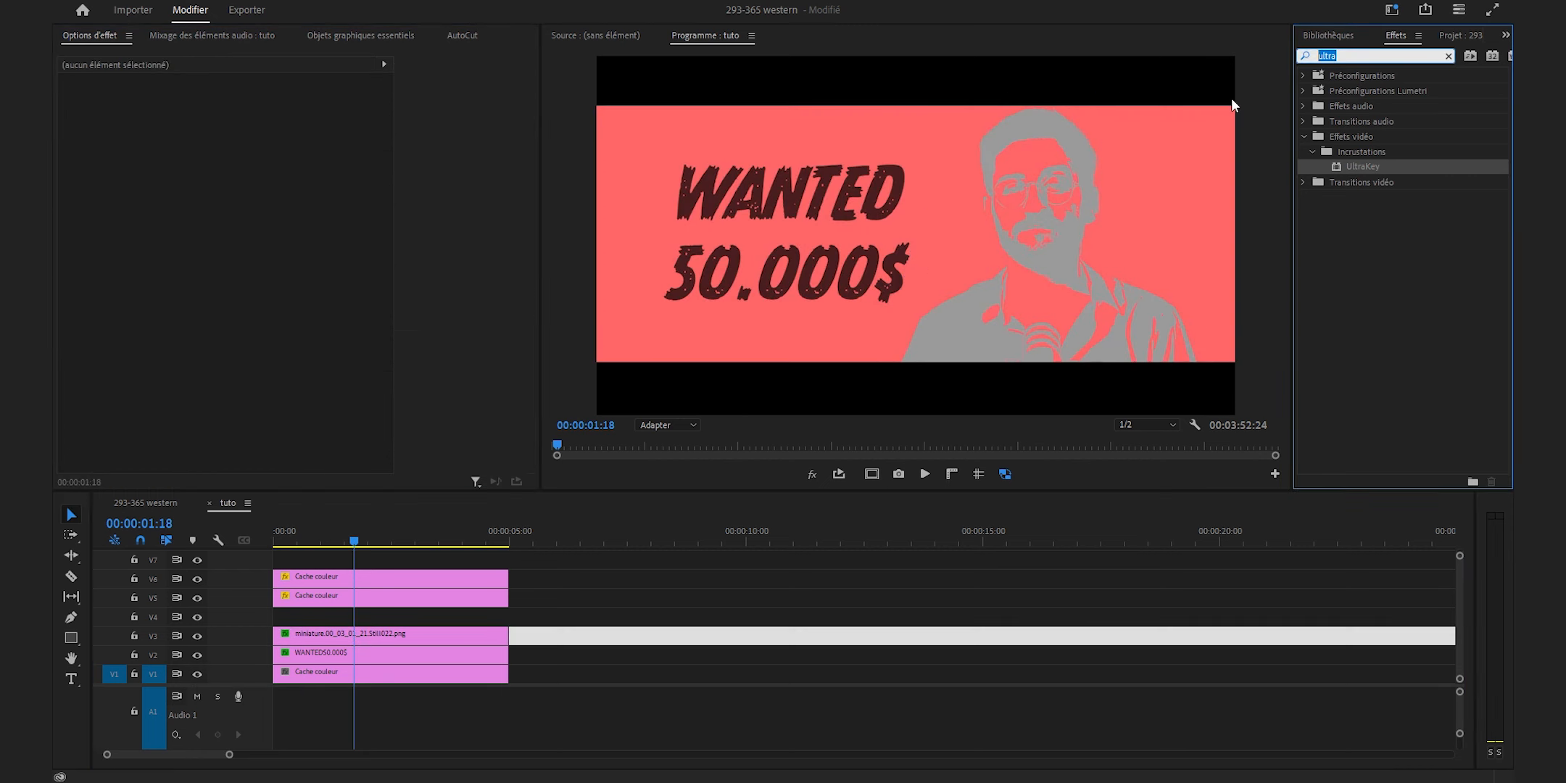
# Step: Add the Couleur Lumetri effect to the miniature still and set its Exposition to -7,0 in the basic correction
pyautogui.write('coul')
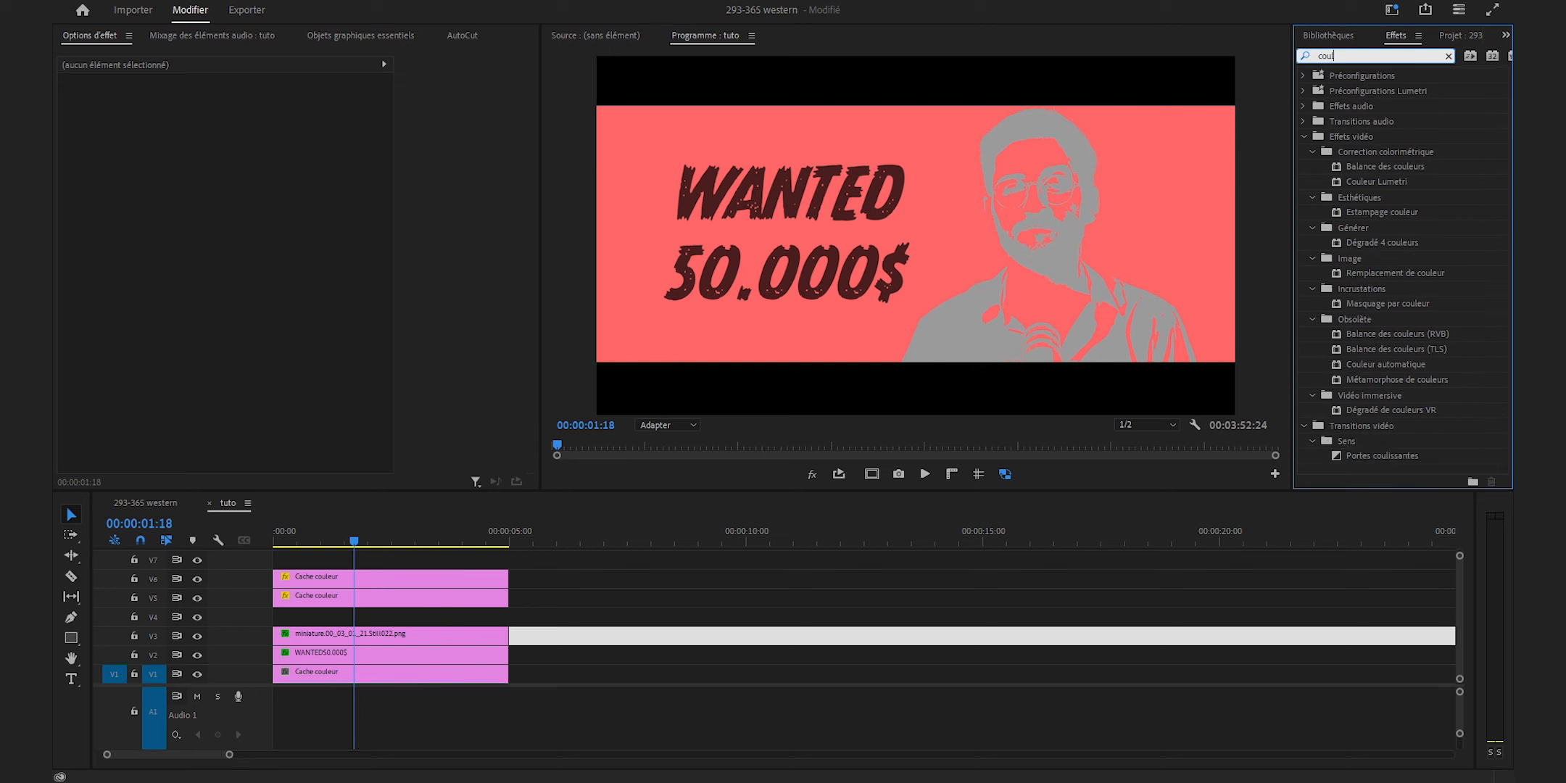
pyautogui.write('eur')
pyautogui.moveTo(1405, 186); pyautogui.dragTo(410, 635)
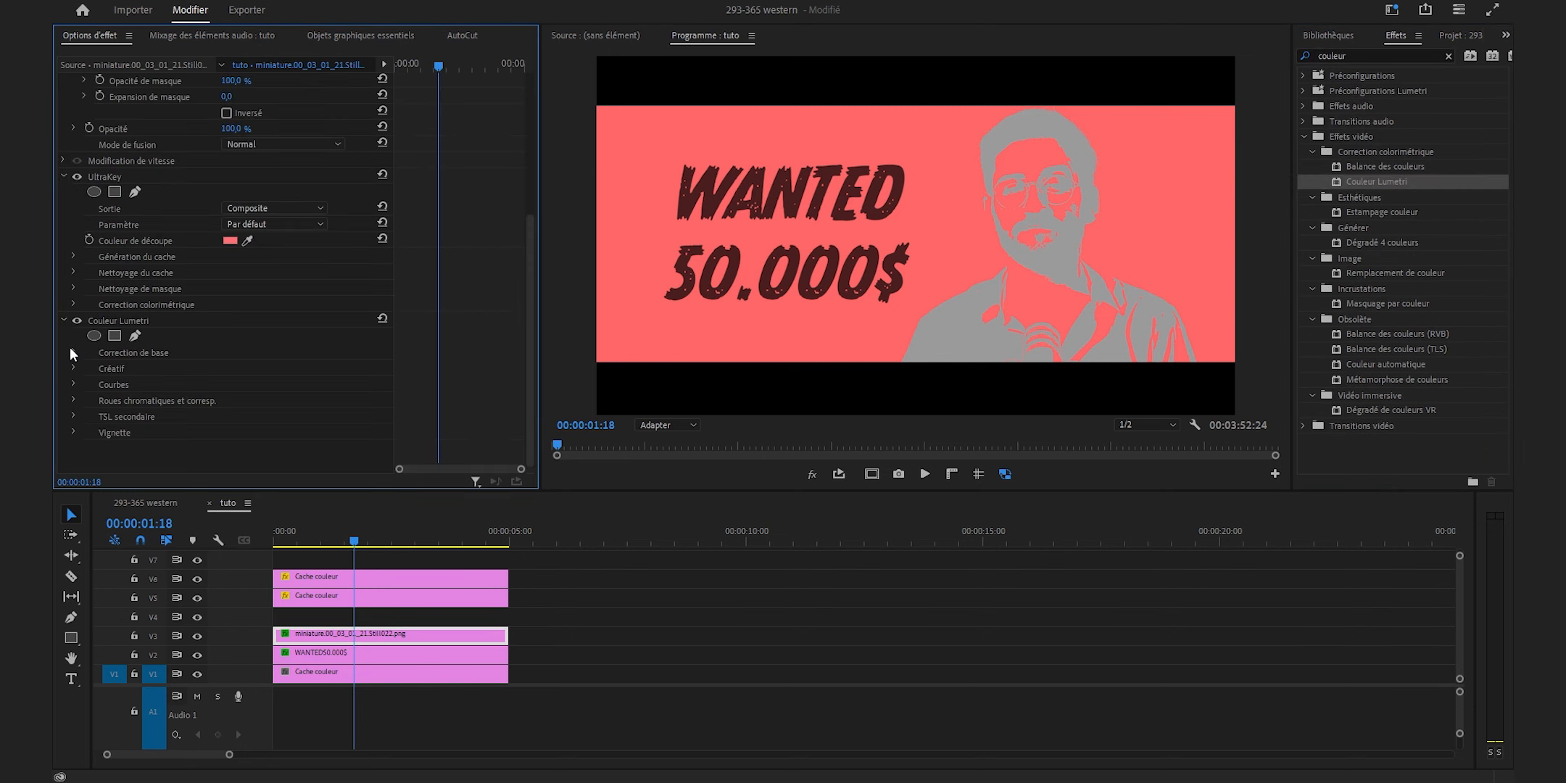
pyautogui.click(74, 352)
pyautogui.scroll(-3, 239, 414)
pyautogui.moveTo(228, 406); pyautogui.dragTo(236, 403)
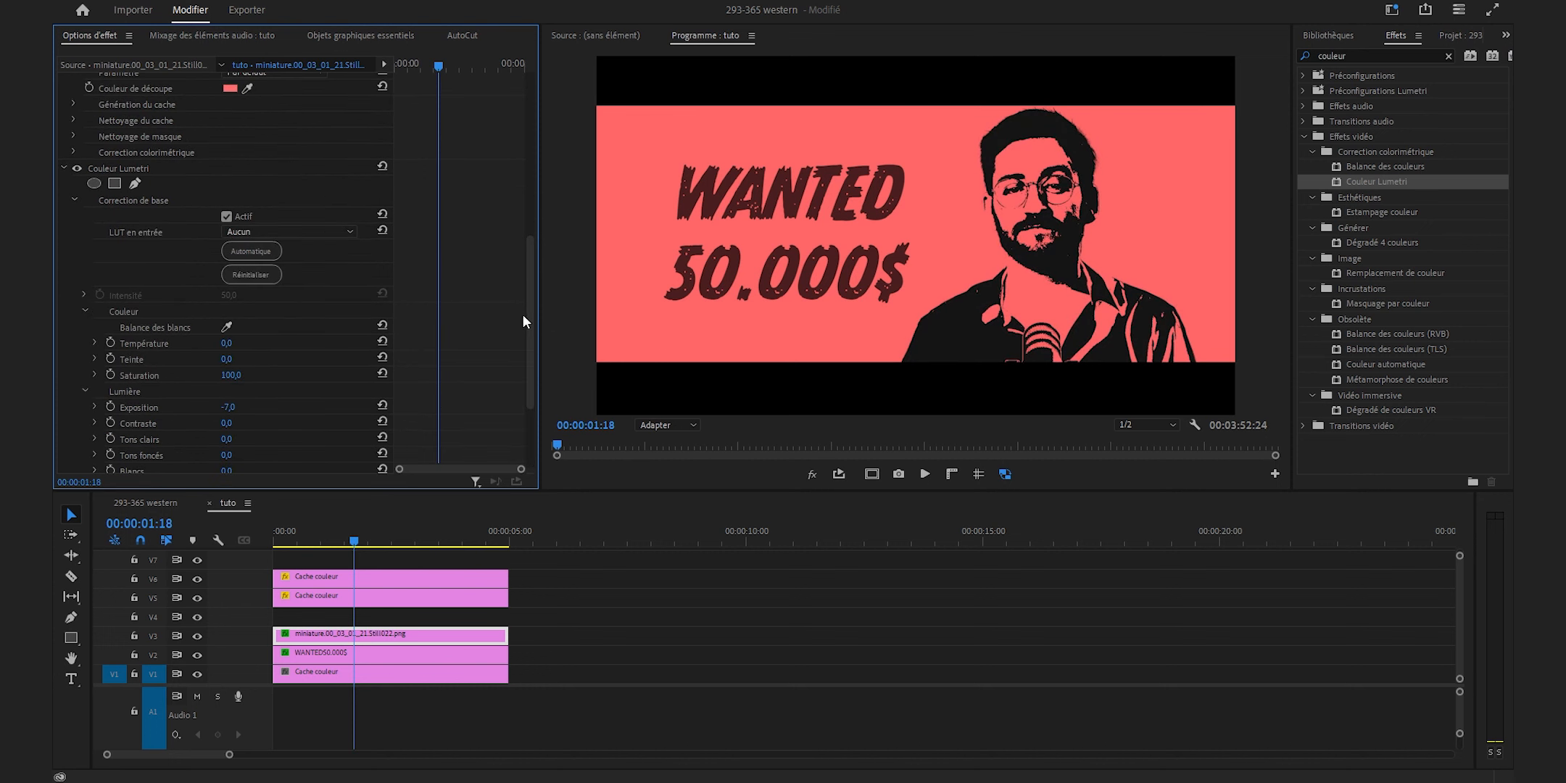
# Step: Set the miniature still's opacity to 95 %
pyautogui.scroll(10, 525, 321)
pyautogui.click(243, 353)
pyautogui.write('95')
pyautogui.press('Return')
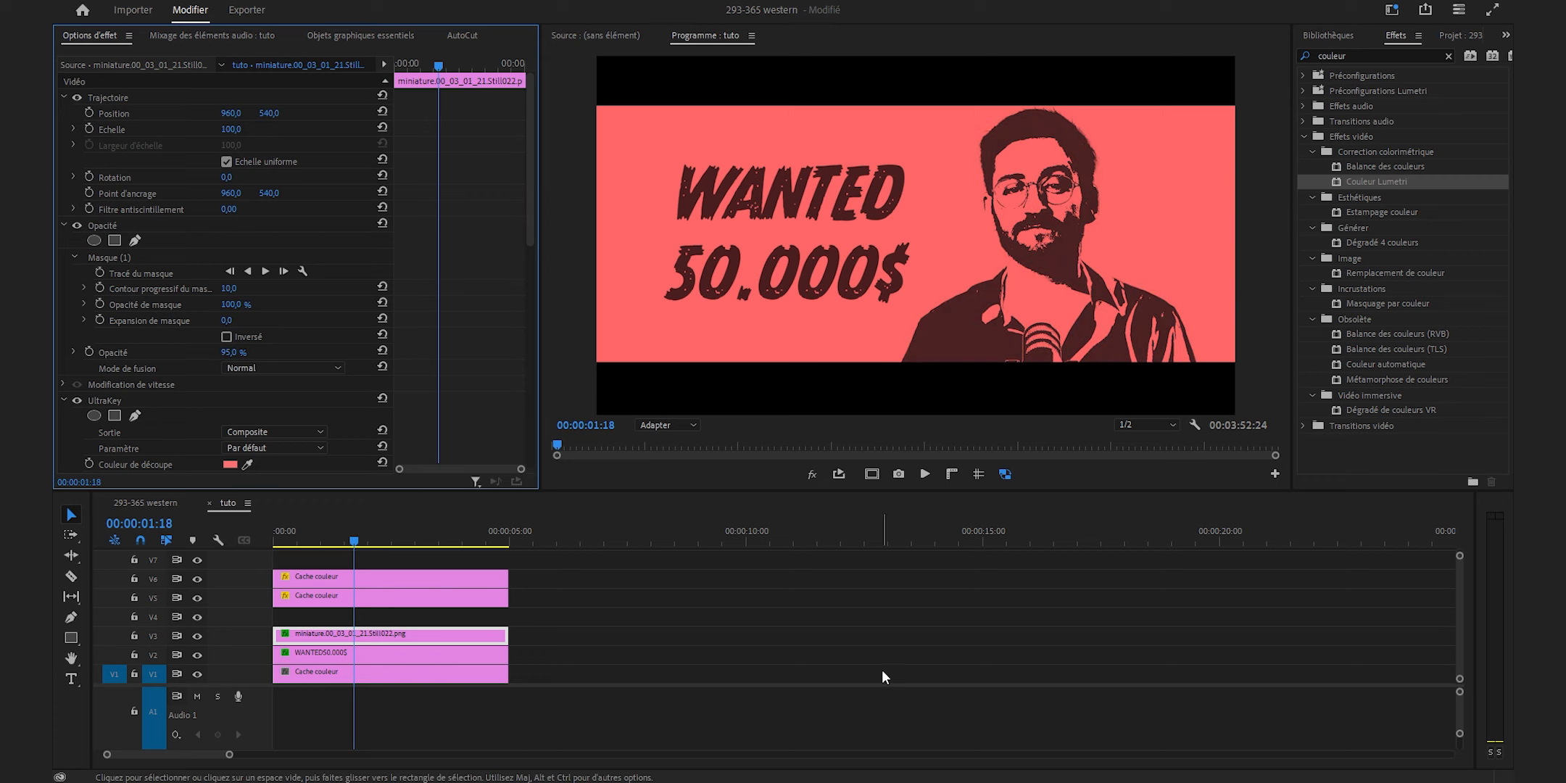